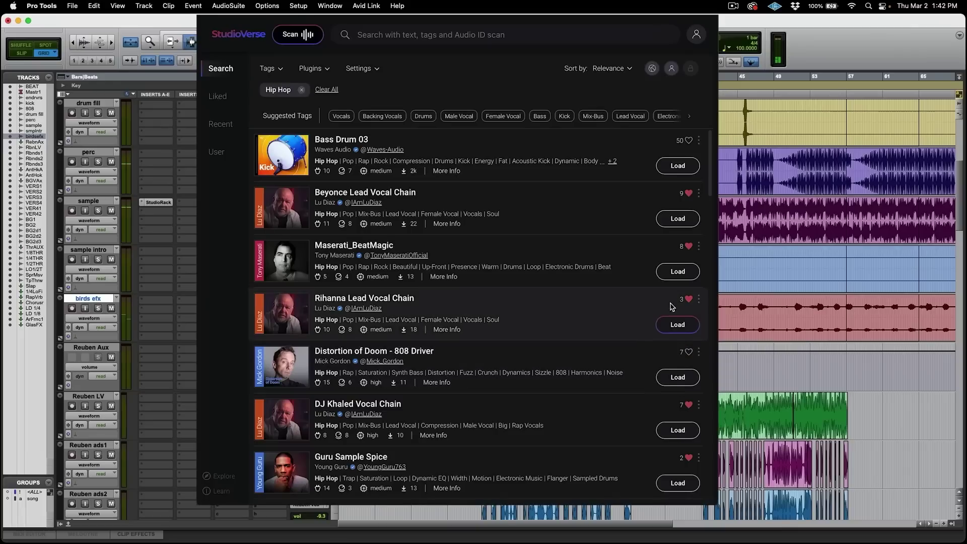
Step: Browse the Hip Hop plugin chains in StudioVerse
{"action": "scroll", "coordinate": [660, 281], "scroll_direction": "down", "scroll_amount": 5}
{"action": "scroll", "coordinate": [660, 283], "scroll_direction": "down", "scroll_amount": 10}
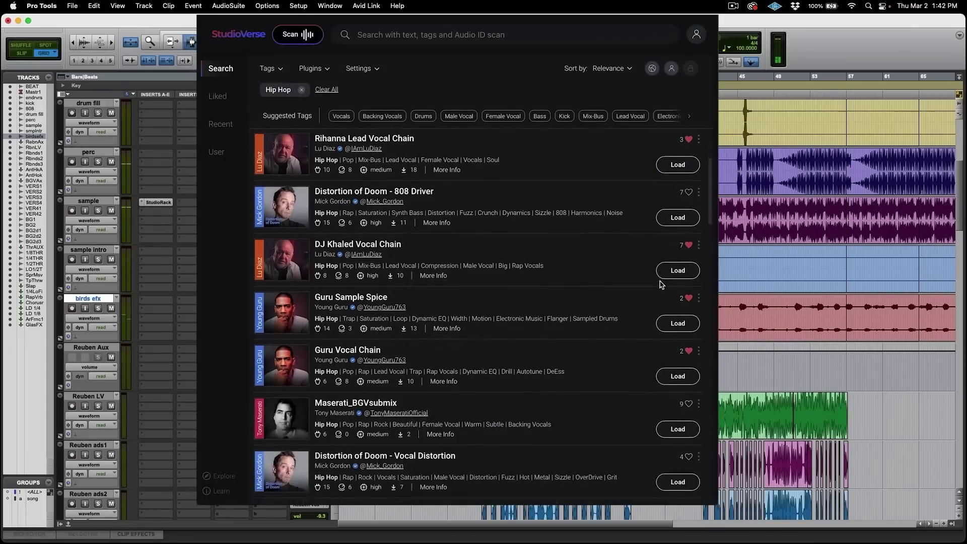
{"action": "scroll", "coordinate": [660, 284], "scroll_direction": "down", "scroll_amount": 15}
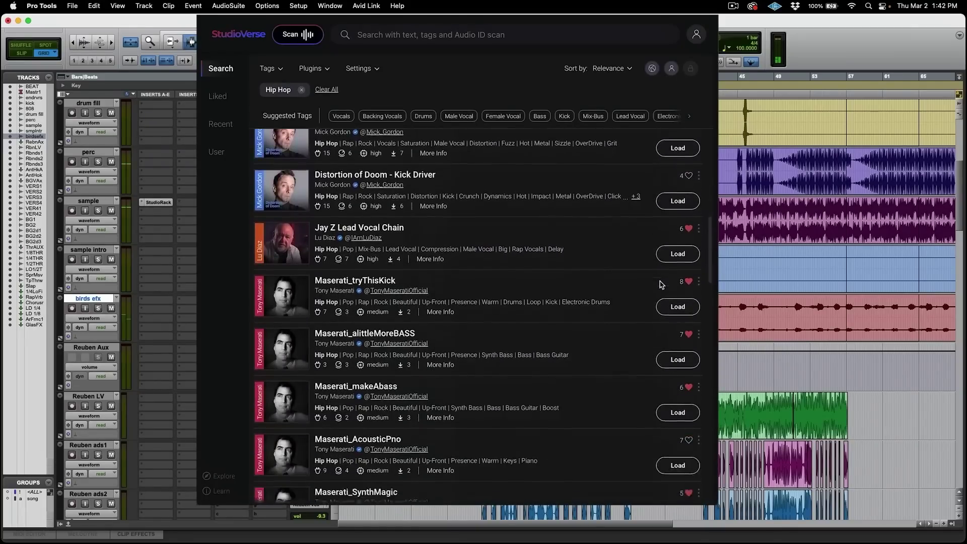
{"action": "scroll", "coordinate": [660, 284], "scroll_direction": "down", "scroll_amount": 11}
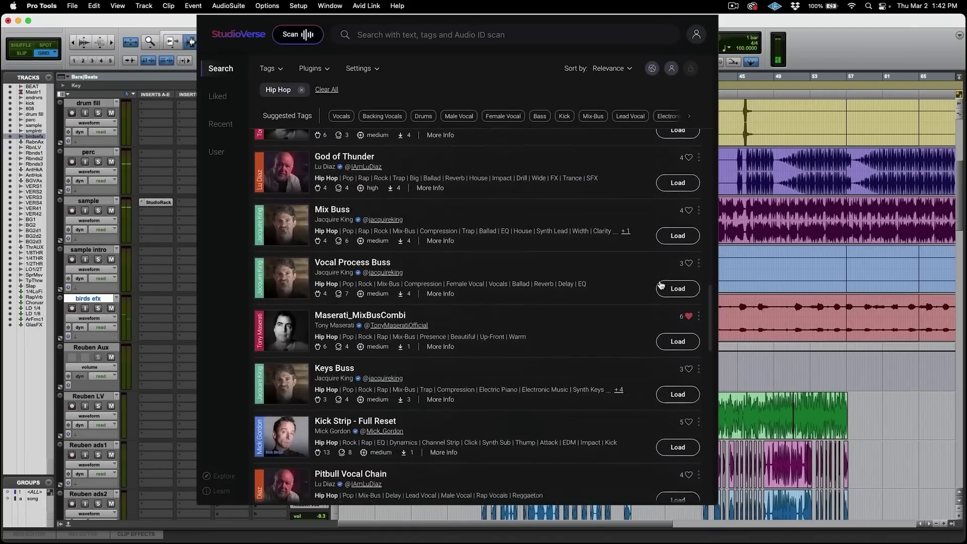
{"action": "scroll", "coordinate": [660, 284], "scroll_direction": "down", "scroll_amount": 8}
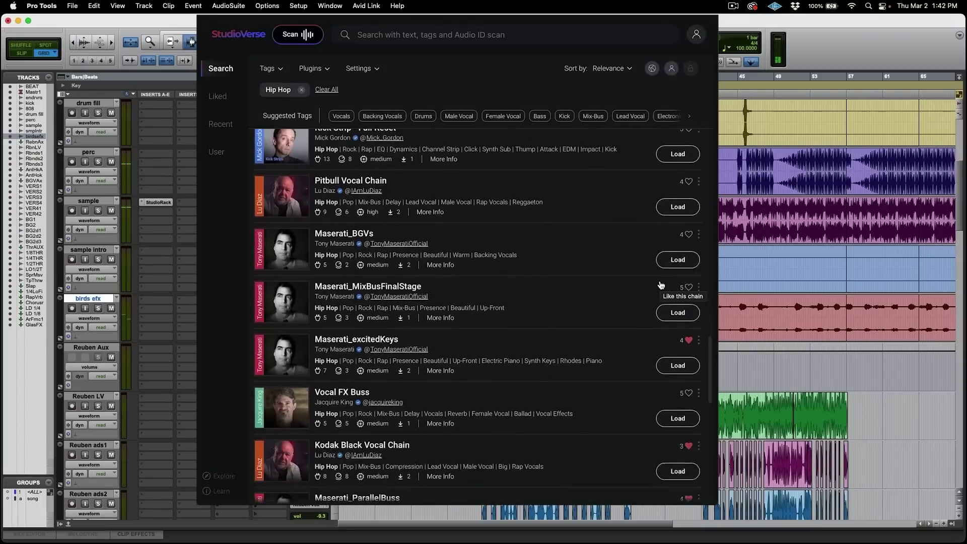
{"action": "scroll", "coordinate": [660, 284], "scroll_direction": "up", "scroll_amount": 8}
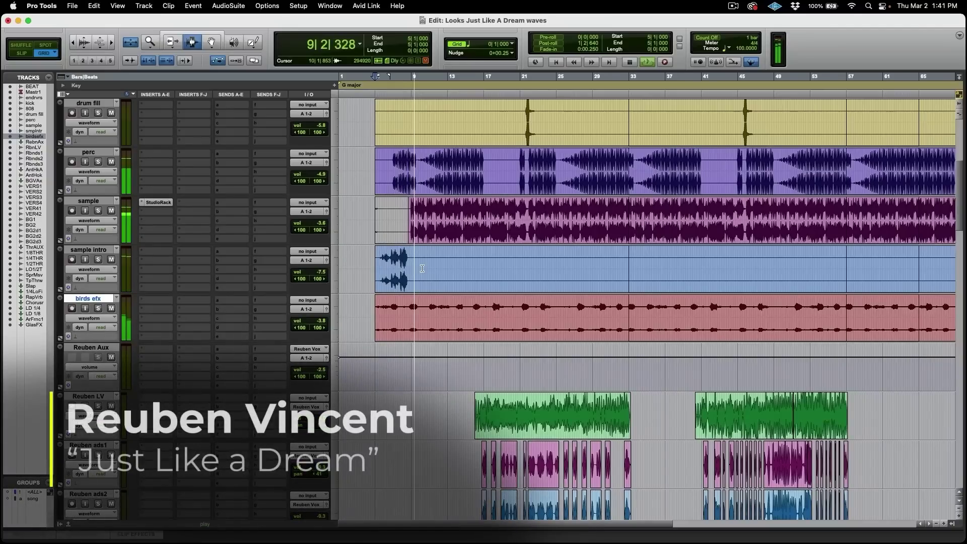
Step: Look over the drum, percussion and sample tracks of the song during playback
{"action": "scroll", "coordinate": [422, 268], "scroll_direction": "up", "scroll_amount": 2}
{"action": "scroll", "coordinate": [422, 268], "scroll_direction": "up", "scroll_amount": 2}
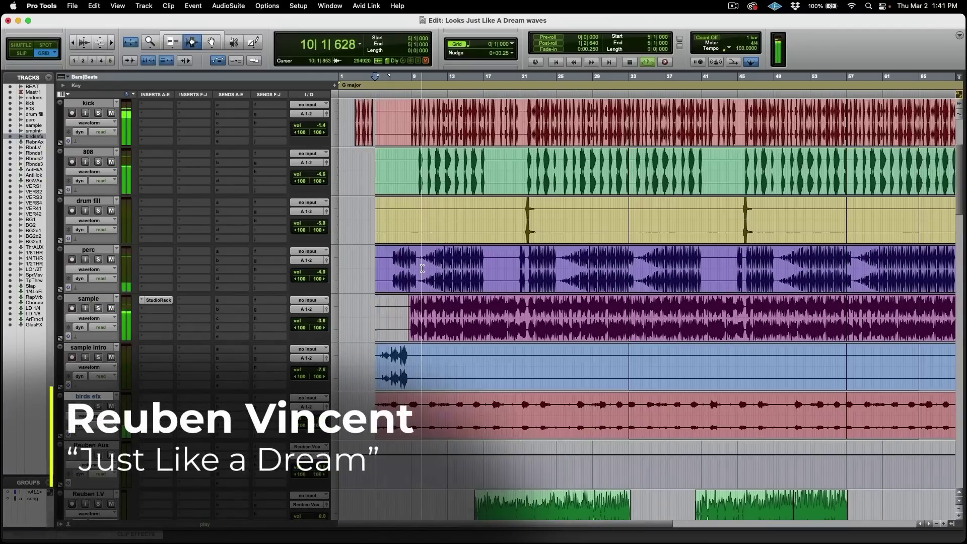
{"action": "scroll", "coordinate": [422, 268], "scroll_direction": "up", "scroll_amount": 2}
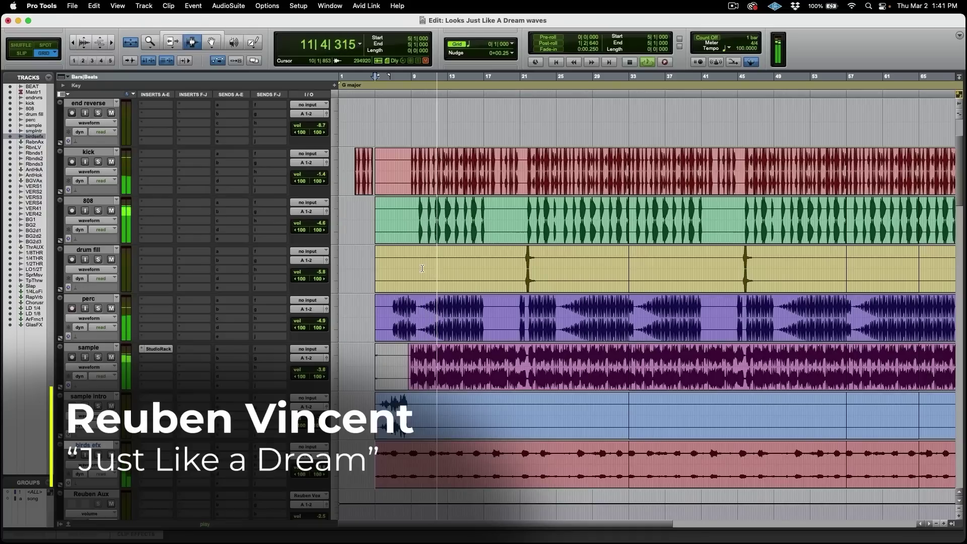
{"action": "scroll", "coordinate": [421, 269], "scroll_direction": "down", "scroll_amount": 3}
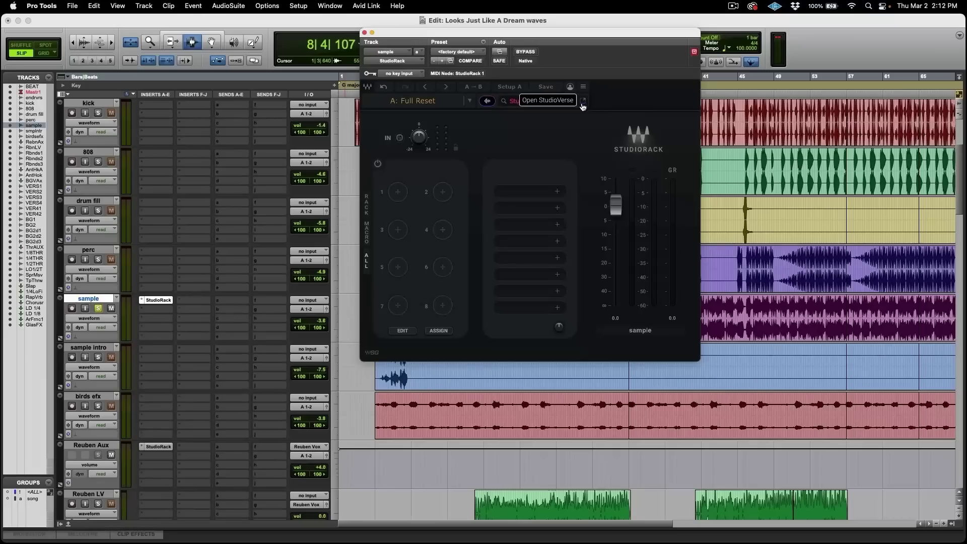
Step: Open StudioVerse from the sample track's StudioRack and load the Guru Sample Spice user chain
{"action": "left_click", "coordinate": [551, 95]}
{"action": "left_click", "coordinate": [498, 203]}
{"action": "scroll", "coordinate": [767, 354], "scroll_direction": "down", "scroll_amount": 1}
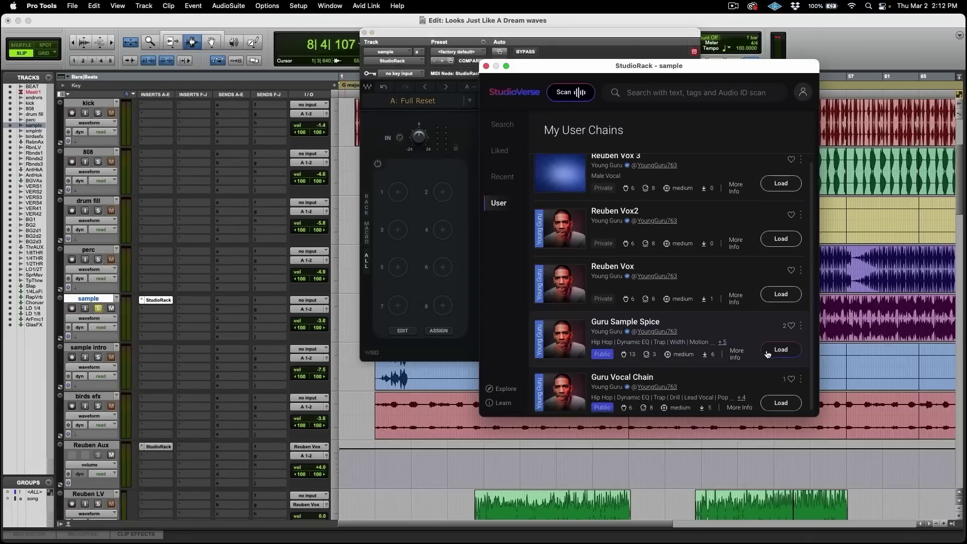
{"action": "left_click", "coordinate": [781, 350]}
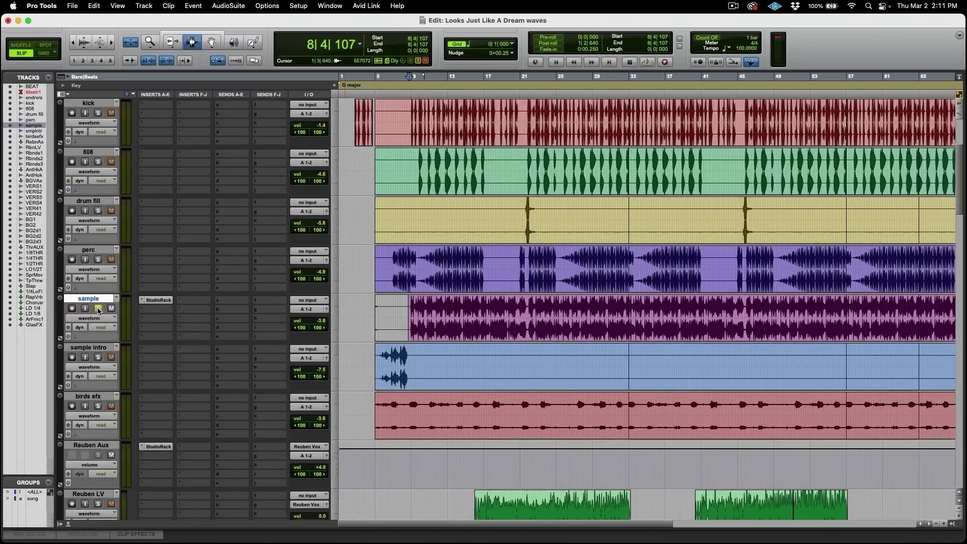
Step: Play the soloed sample track, and view all sections of the Guru Sample Spice rack including its multiband split
{"action": "key", "text": "space"}
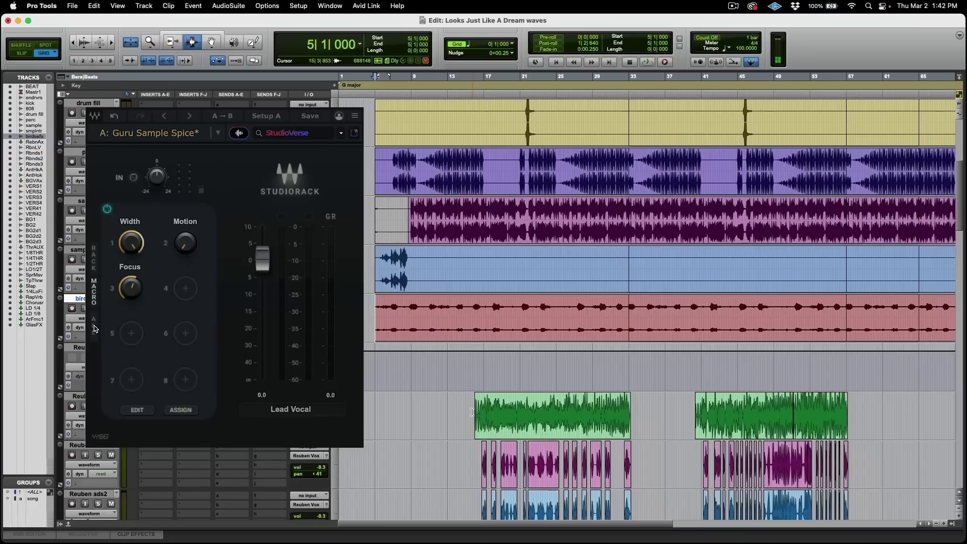
{"action": "left_click", "coordinate": [95, 329]}
{"action": "left_click", "coordinate": [291, 243]}
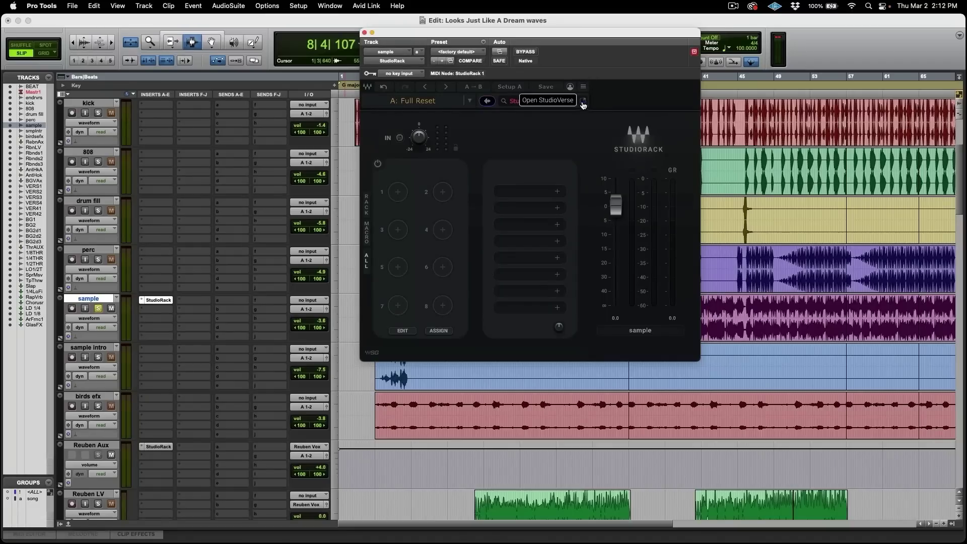
Step: Load the Guru Sample Spice user chain into the sample track's StudioRack and expand its multiband split
{"action": "left_click", "coordinate": [583, 102]}
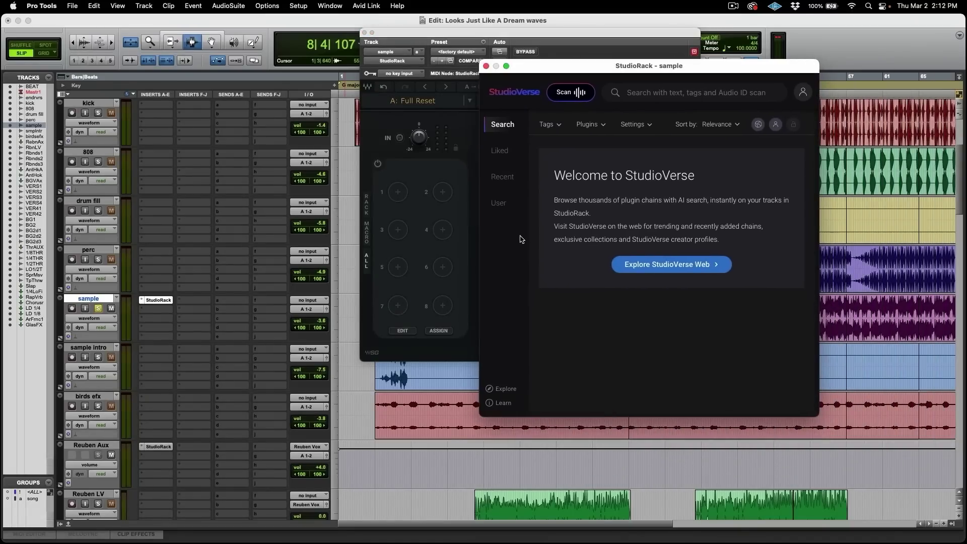
{"action": "left_click", "coordinate": [498, 203]}
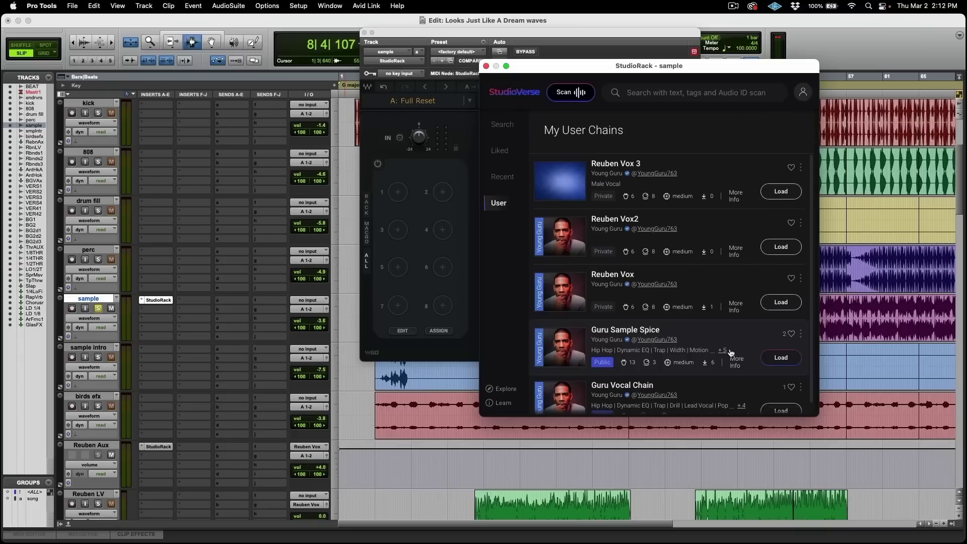
{"action": "left_click", "coordinate": [786, 353]}
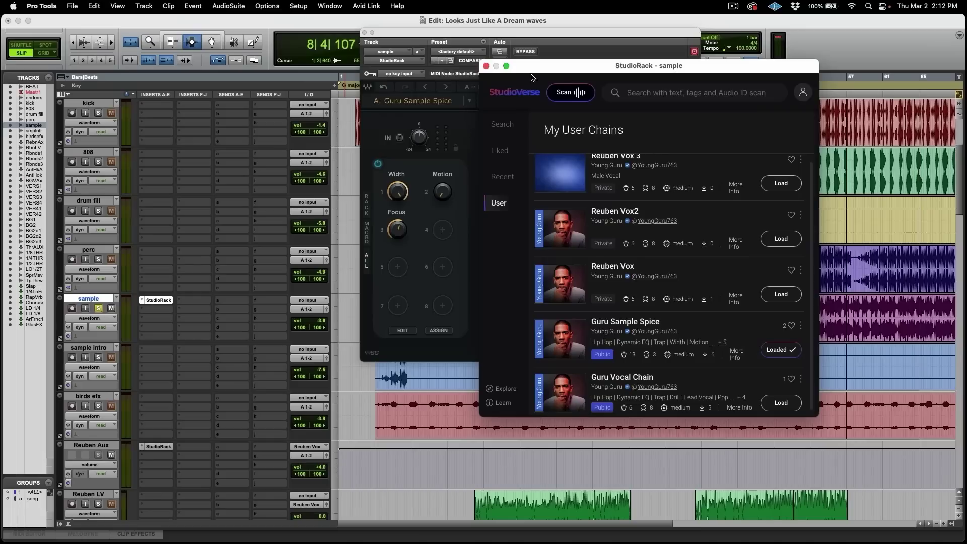
{"action": "left_click", "coordinate": [486, 66]}
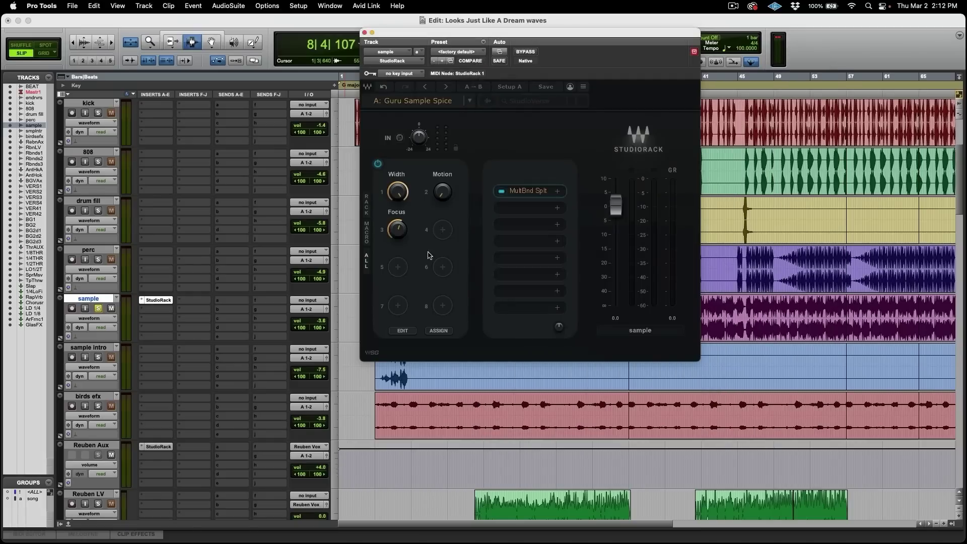
{"action": "left_click", "coordinate": [525, 194]}
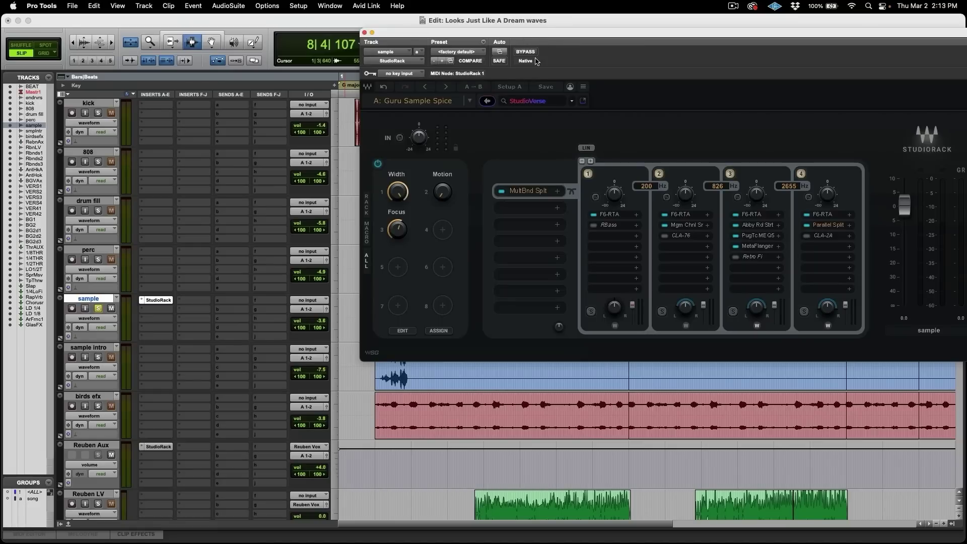
{"action": "left_click_drag", "start_coordinate": [548, 34], "coordinate": [448, 58]}
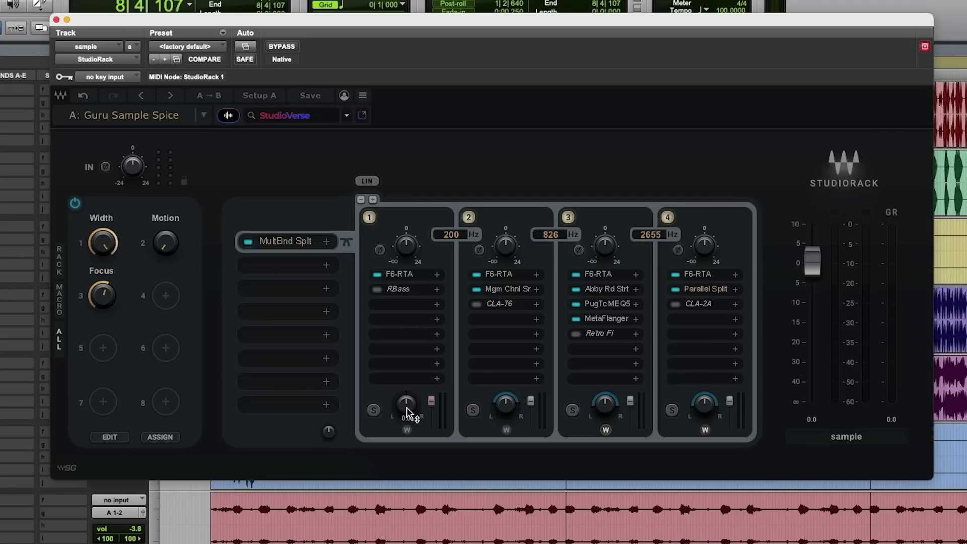
Step: Play the sample with split band 1 soloed, inspect point 2 of its F6-RTA equalizer, and unsolo the band
{"action": "key", "text": "space"}
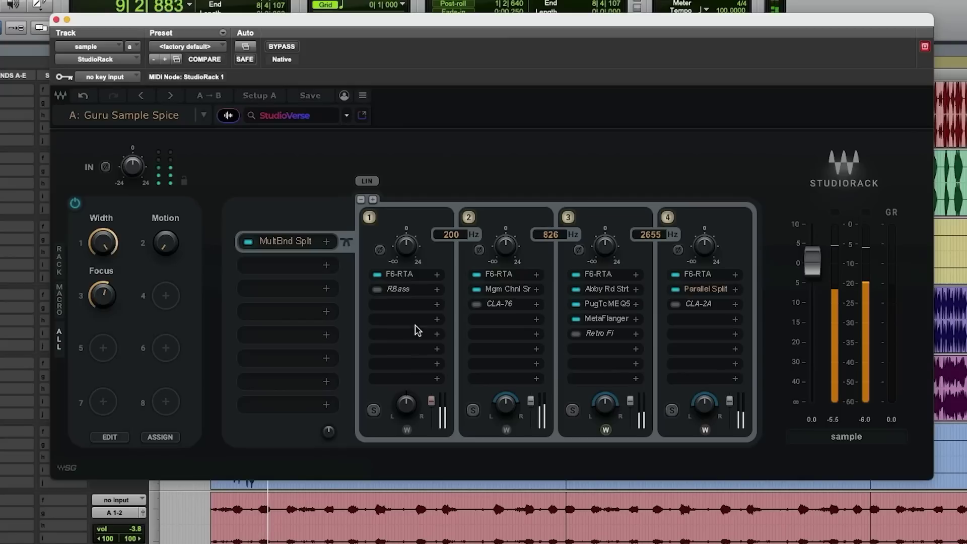
{"action": "left_click", "coordinate": [374, 411]}
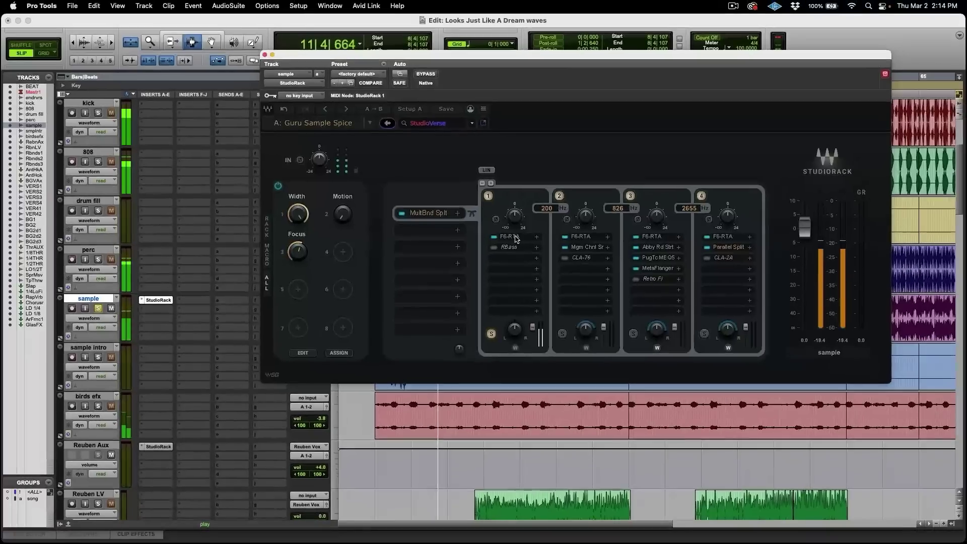
{"action": "left_click", "coordinate": [398, 274]}
{"action": "left_click_drag", "start_coordinate": [428, 119], "coordinate": [730, 84]}
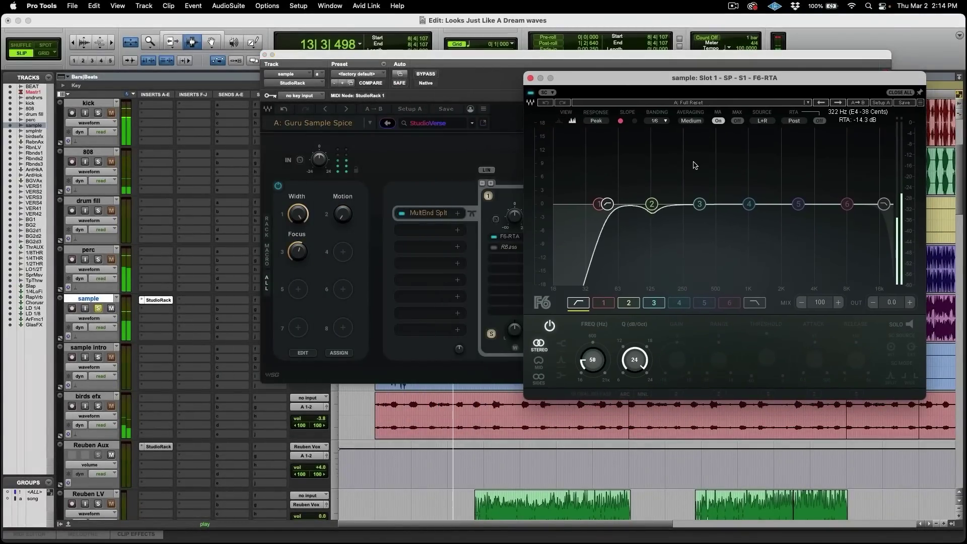
{"action": "left_click", "coordinate": [651, 204]}
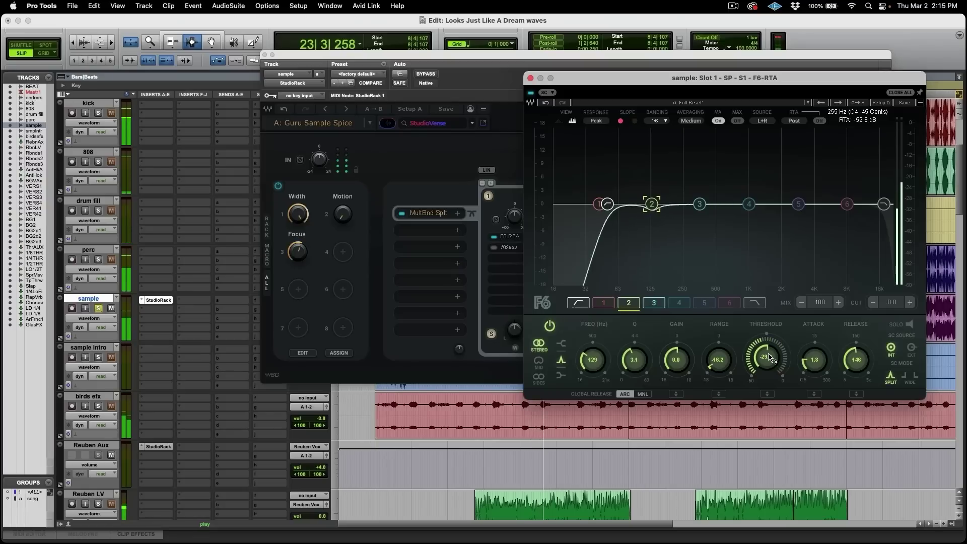
{"action": "left_click", "coordinate": [530, 79]}
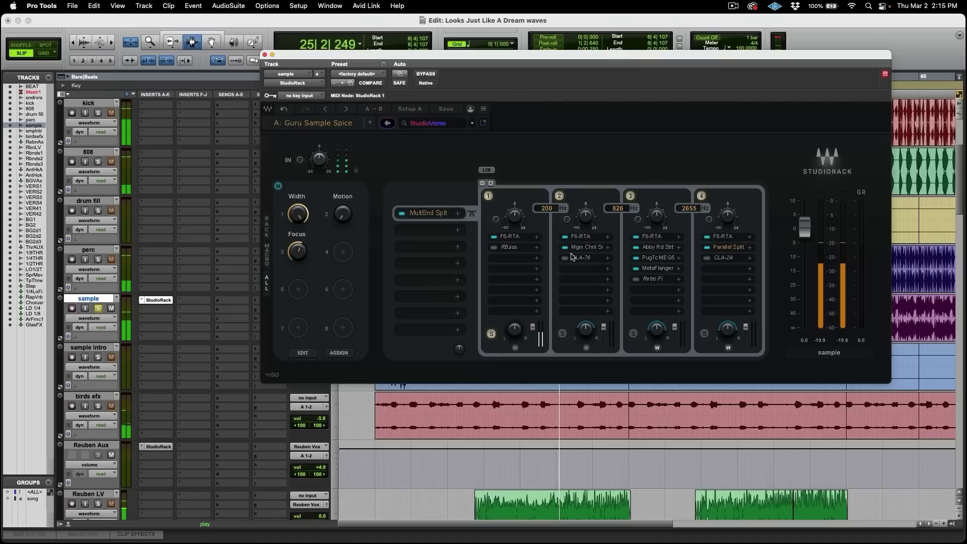
{"action": "left_click", "coordinate": [491, 335]}
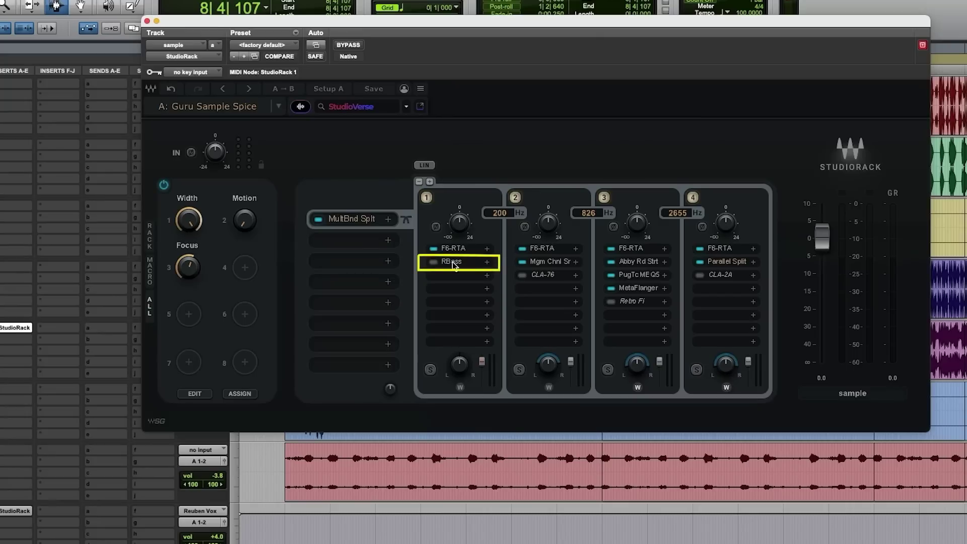
Step: Activate the RBass plugin in split band 1 during playback and solo the band
{"action": "left_click", "coordinate": [445, 266]}
{"action": "key", "text": "space"}
{"action": "left_click_drag", "start_coordinate": [395, 163], "coordinate": [700, 150]}
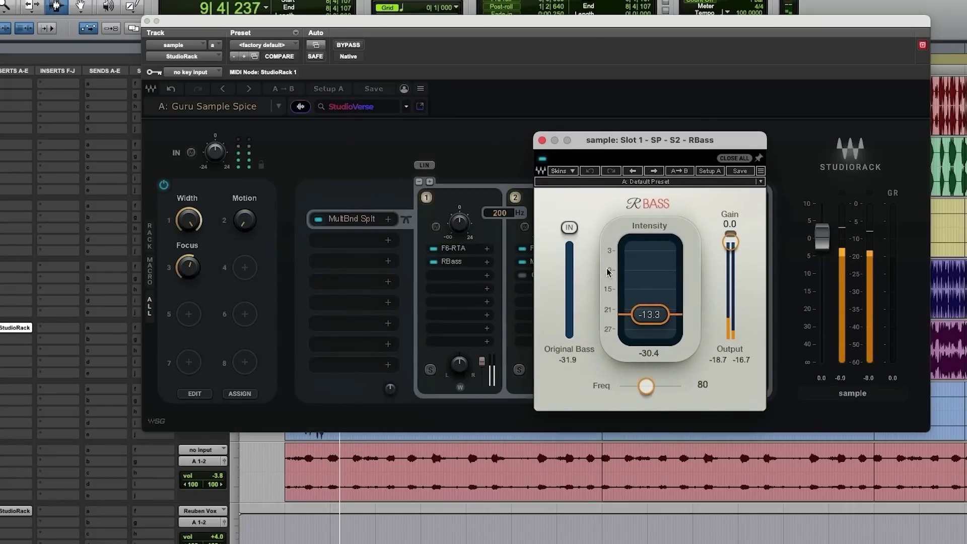
{"action": "left_click", "coordinate": [430, 369]}
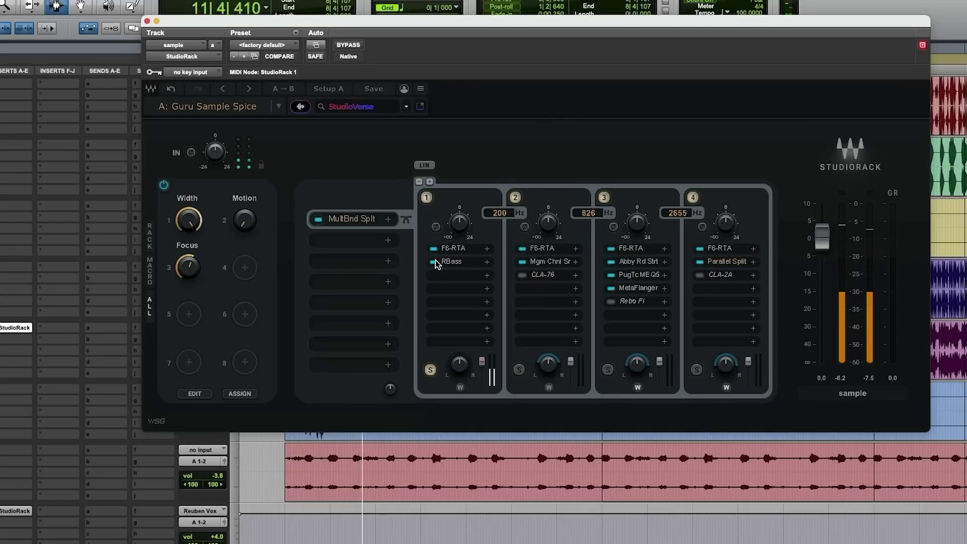
Step: Set the RBass intensity to -2.5 and its frequency to 54, and unsolo split band 1
{"action": "left_click", "coordinate": [453, 261]}
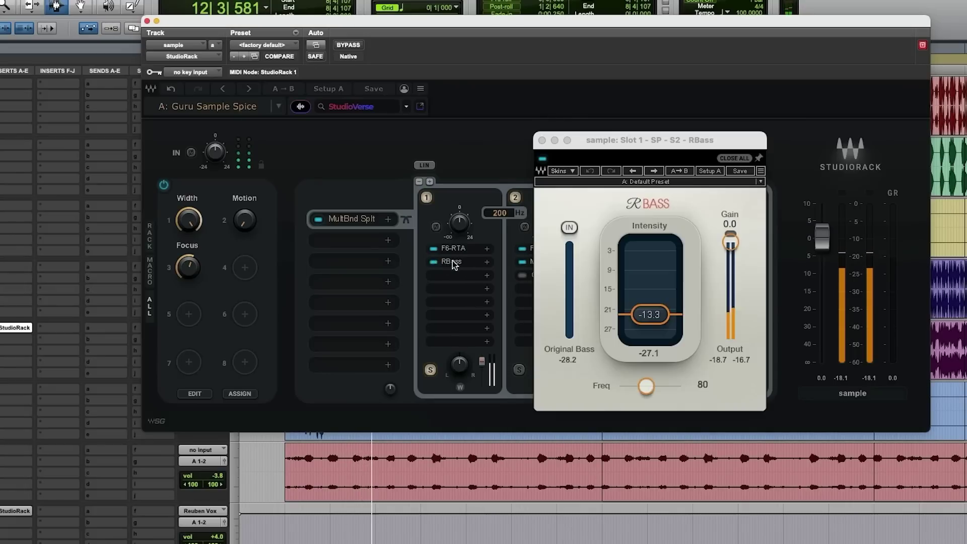
{"action": "left_click_drag", "start_coordinate": [648, 314], "coordinate": [649, 294]}
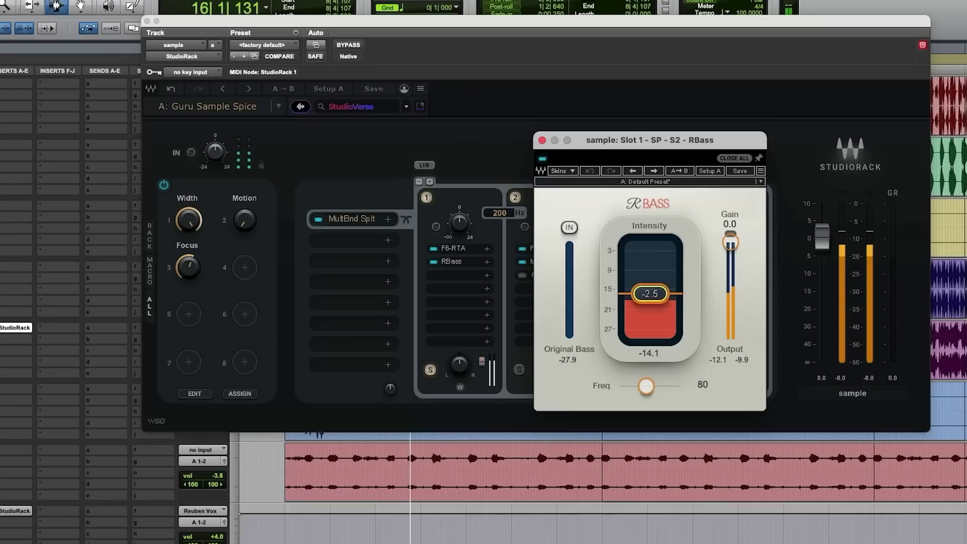
{"action": "left_click_drag", "start_coordinate": [648, 386], "coordinate": [634, 386]}
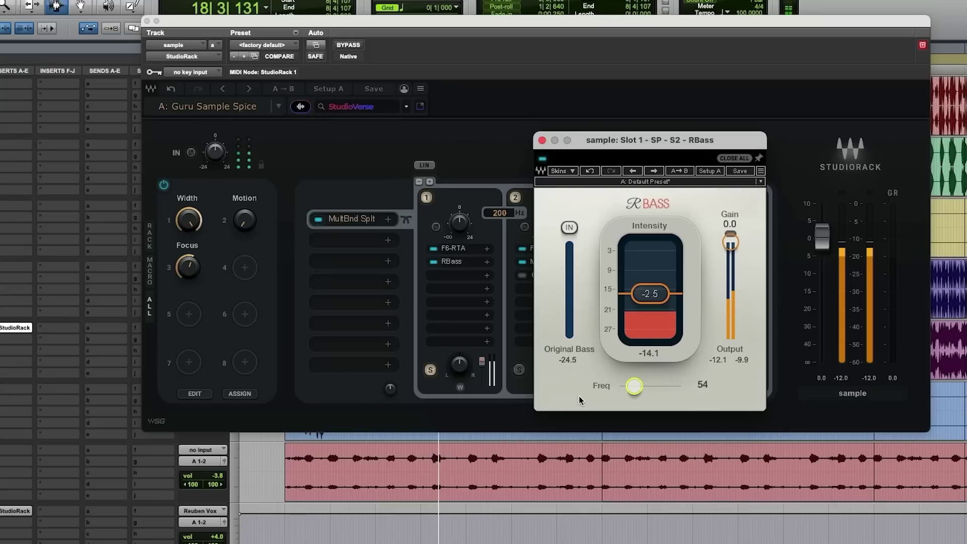
{"action": "left_click", "coordinate": [430, 372]}
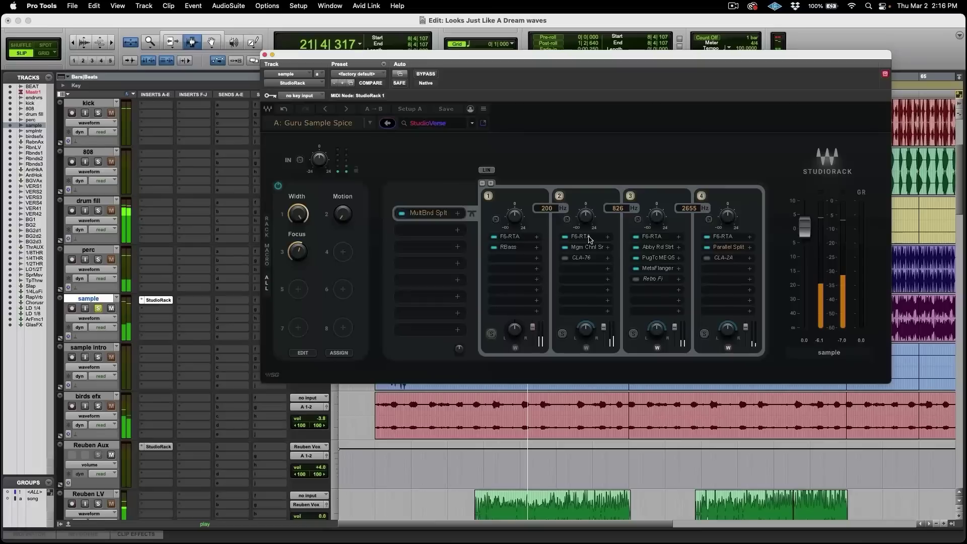
Step: In split band 2's F6-RTA, boost point 3 by 8.7 dB at 194 Hz and widen its Q while the sample plays
{"action": "key", "text": "space"}
{"action": "key", "text": "space"}
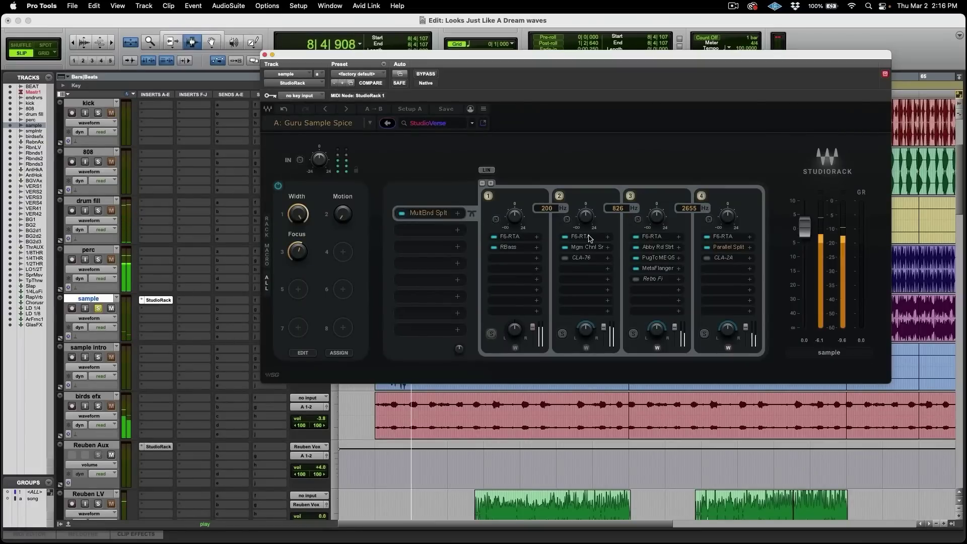
{"action": "left_click", "coordinate": [581, 236]}
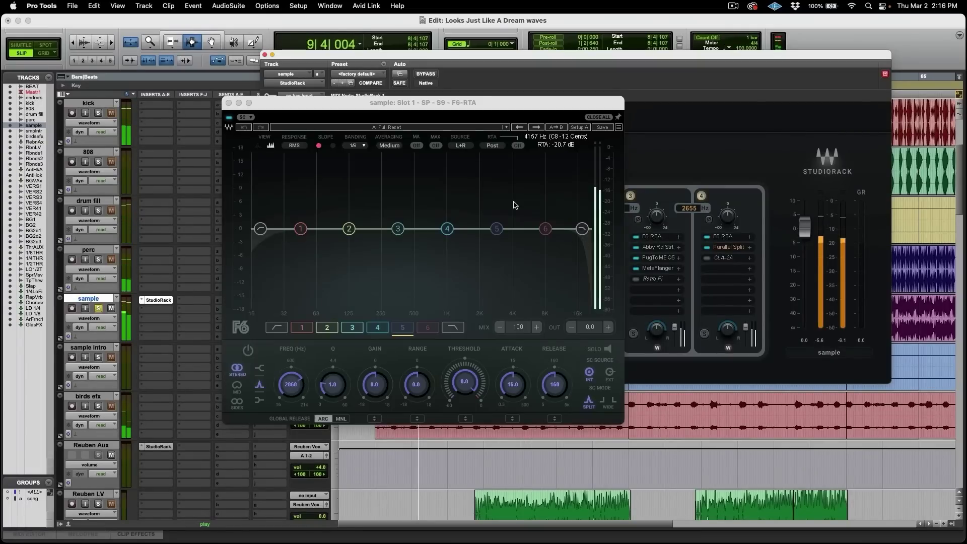
{"action": "left_click_drag", "start_coordinate": [397, 229], "coordinate": [369, 189]}
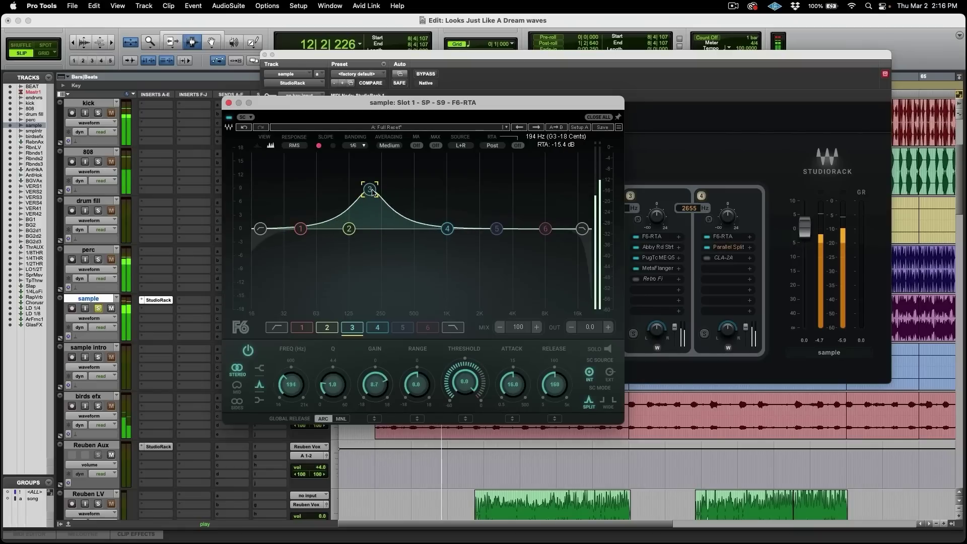
{"action": "left_click_drag", "start_coordinate": [332, 384], "coordinate": [332, 396]}
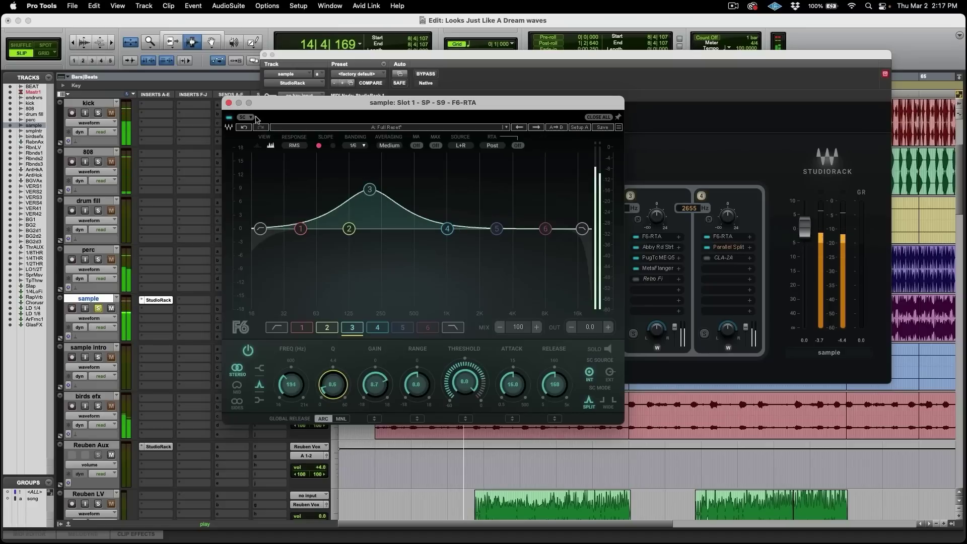
Step: Bypass and re-enable split band 2's F6-RTA to compare its boost, and move the equalizer and StudioRack windows apart
{"action": "left_click", "coordinate": [229, 117]}
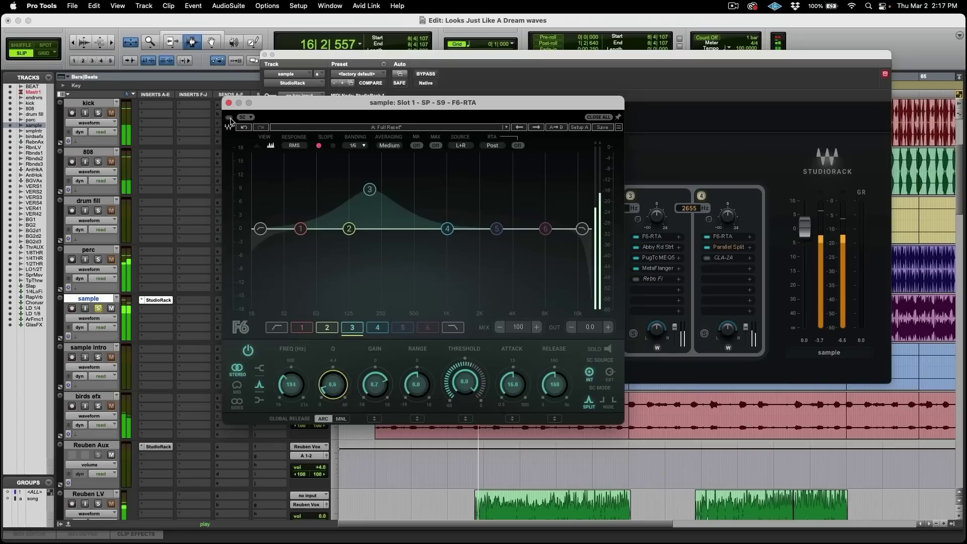
{"action": "left_click", "coordinate": [229, 117]}
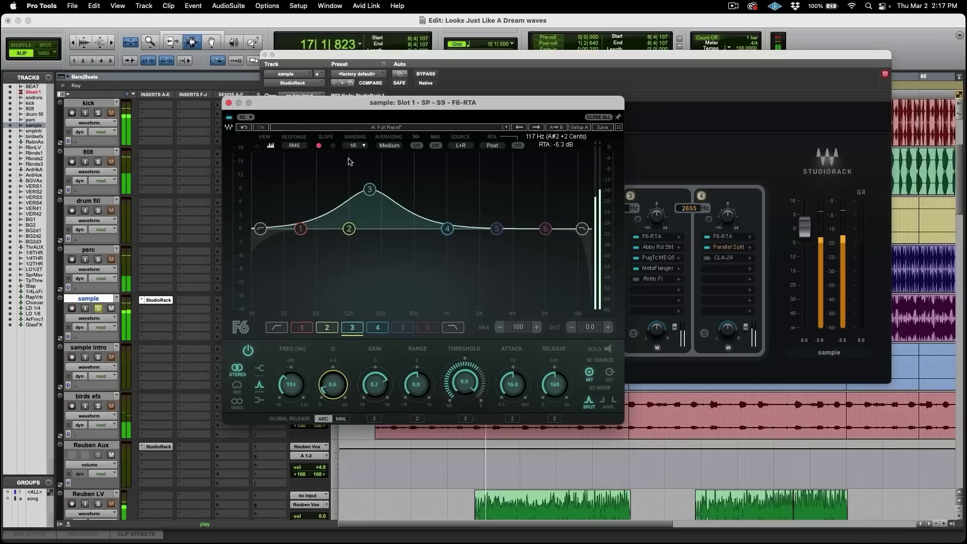
{"action": "left_click_drag", "start_coordinate": [345, 107], "coordinate": [713, 90]}
{"action": "left_click_drag", "start_coordinate": [580, 58], "coordinate": [420, 51]}
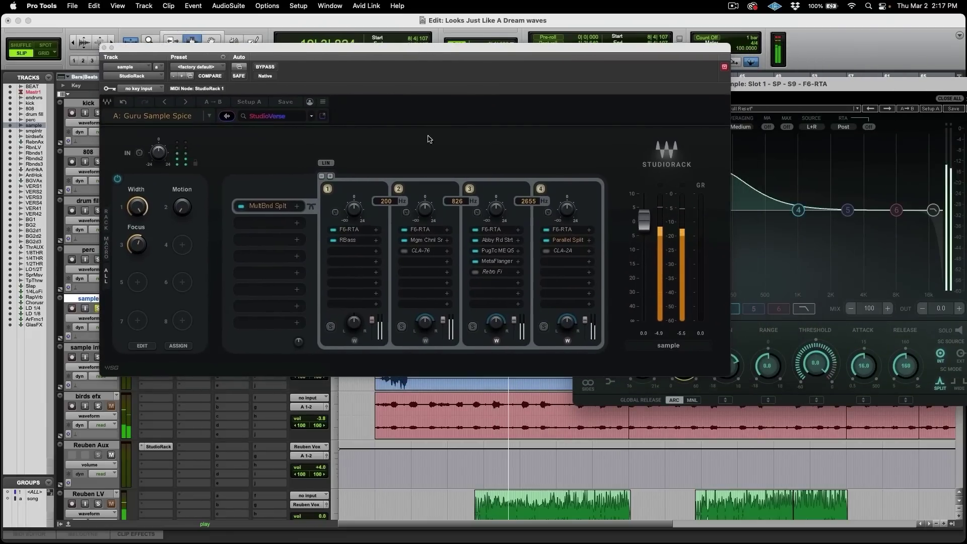
Step: Open the Magma Channel Strip in split band 2, set its Drive to 33.5, compare it with bypass, and stop playback
{"action": "left_click", "coordinate": [425, 241]}
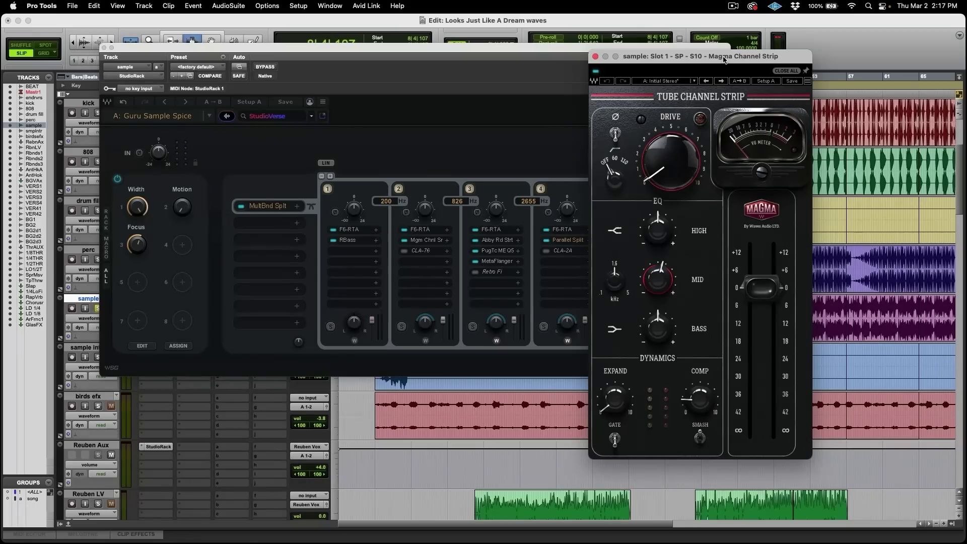
{"action": "left_click_drag", "start_coordinate": [723, 60], "coordinate": [753, 46]}
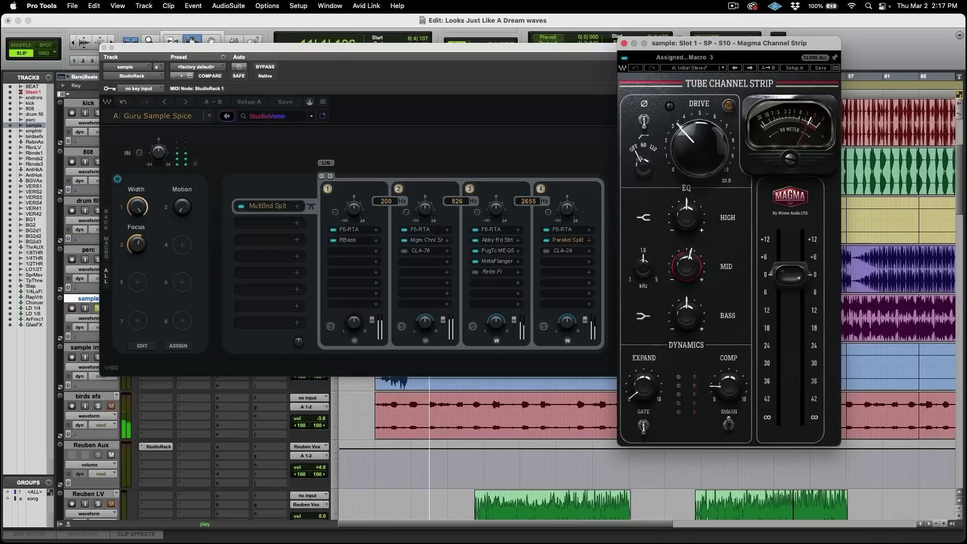
{"action": "mouse_move", "coordinate": [727, 386]}
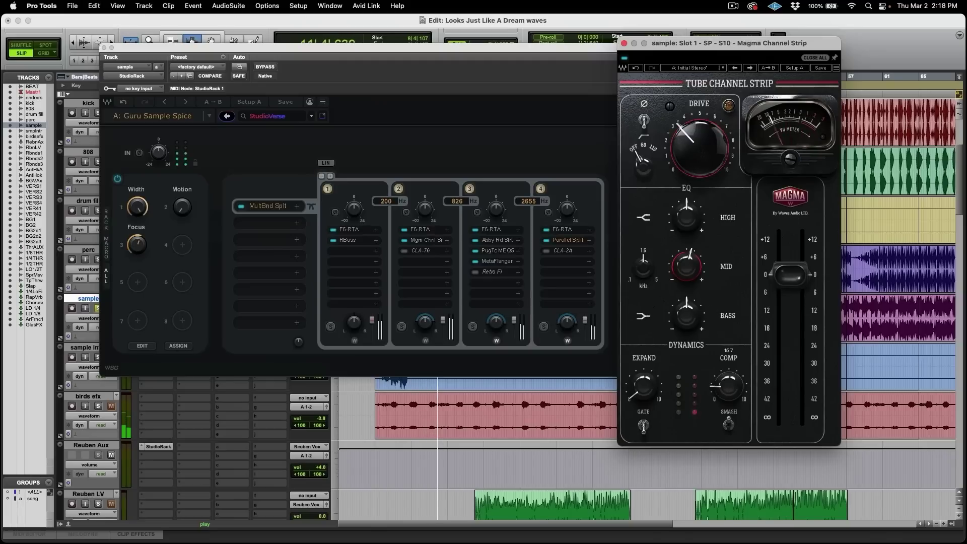
{"action": "left_click", "coordinate": [404, 243]}
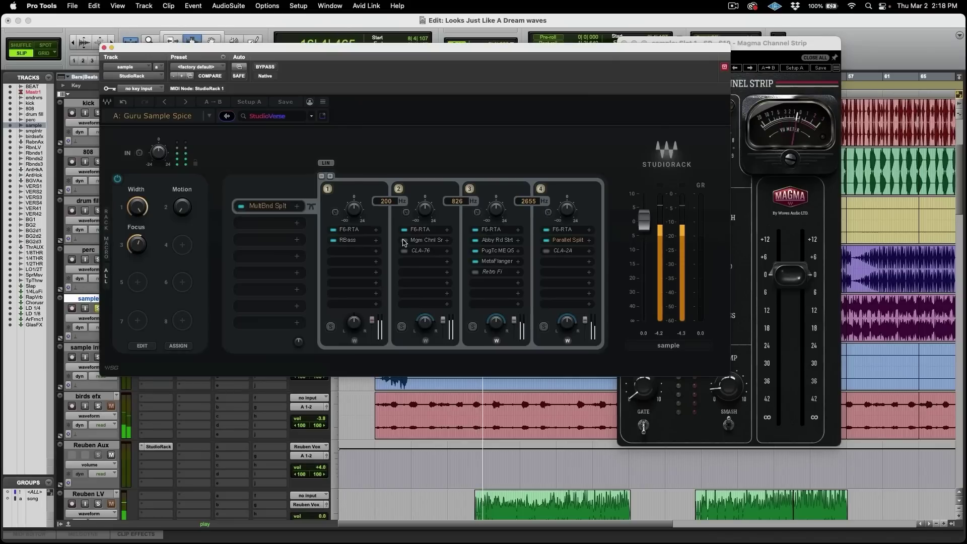
{"action": "key", "text": "space"}
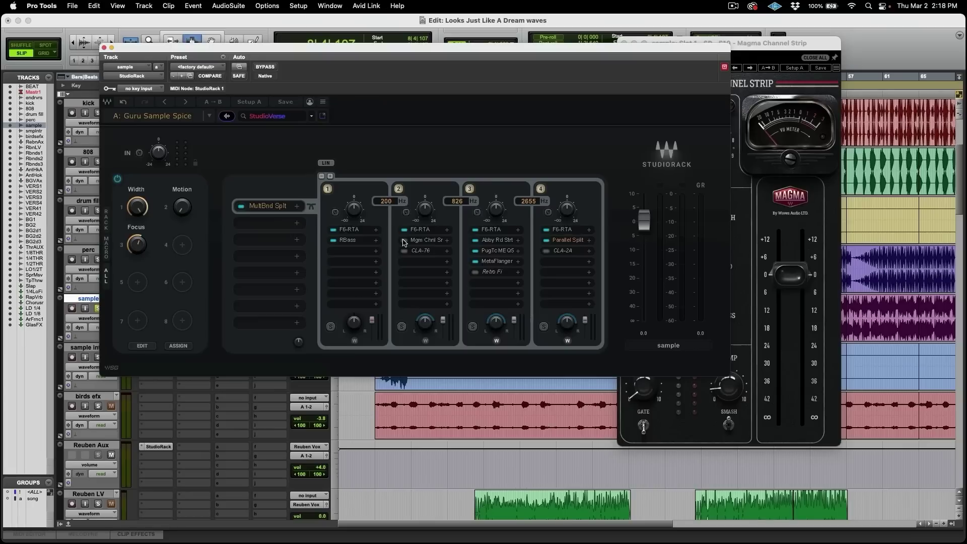
Step: Activate the CLA-76 in split band 2 during playback, setting its input to -35.0 and output to -14.1
{"action": "key", "text": "space"}
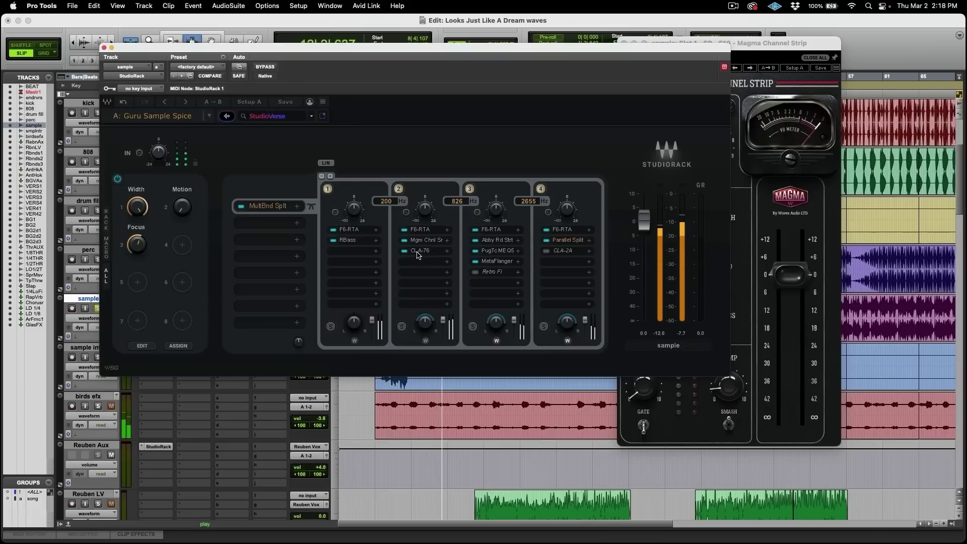
{"action": "left_click", "coordinate": [418, 253]}
{"action": "left_click_drag", "start_coordinate": [429, 197], "coordinate": [692, 192]}
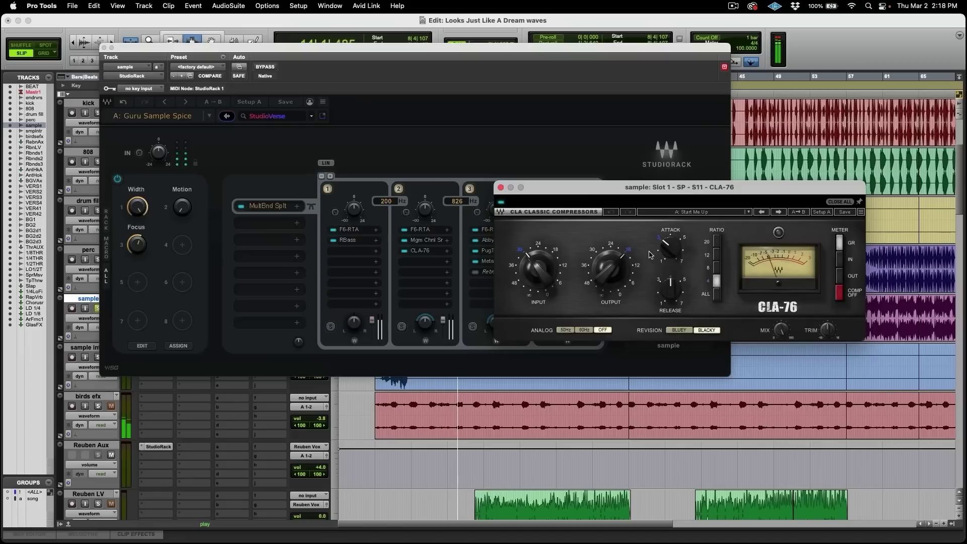
{"action": "left_click_drag", "start_coordinate": [540, 277], "coordinate": [539, 286]}
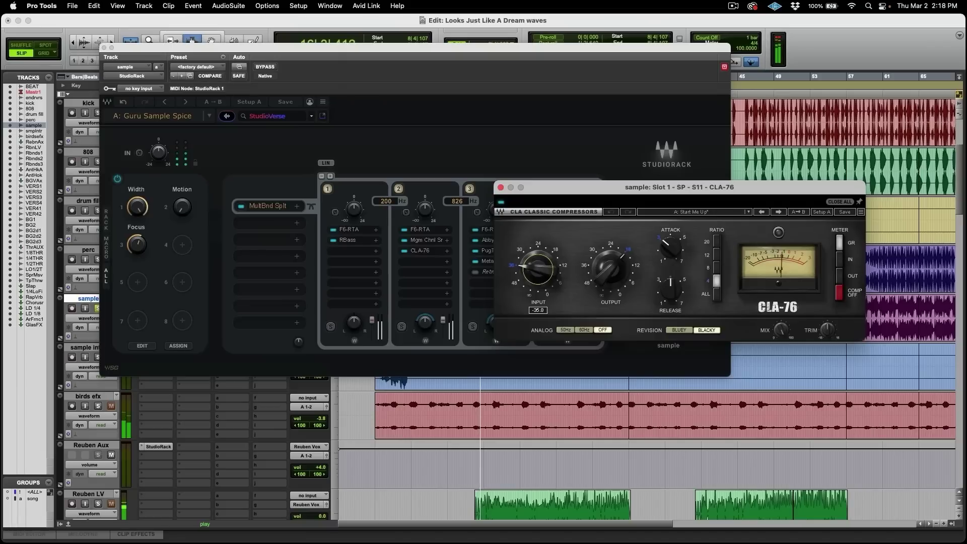
{"action": "left_click_drag", "start_coordinate": [605, 285], "coordinate": [605, 281]}
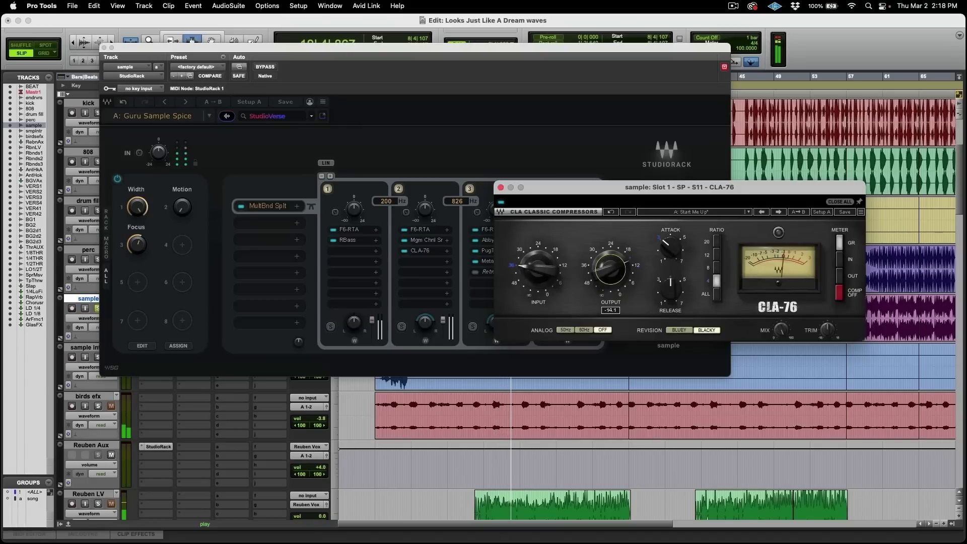
Step: Move the CLA-76 window clear of the bands, audition split band 2 soloed, and unsolo it
{"action": "left_click_drag", "start_coordinate": [592, 191], "coordinate": [634, 190]}
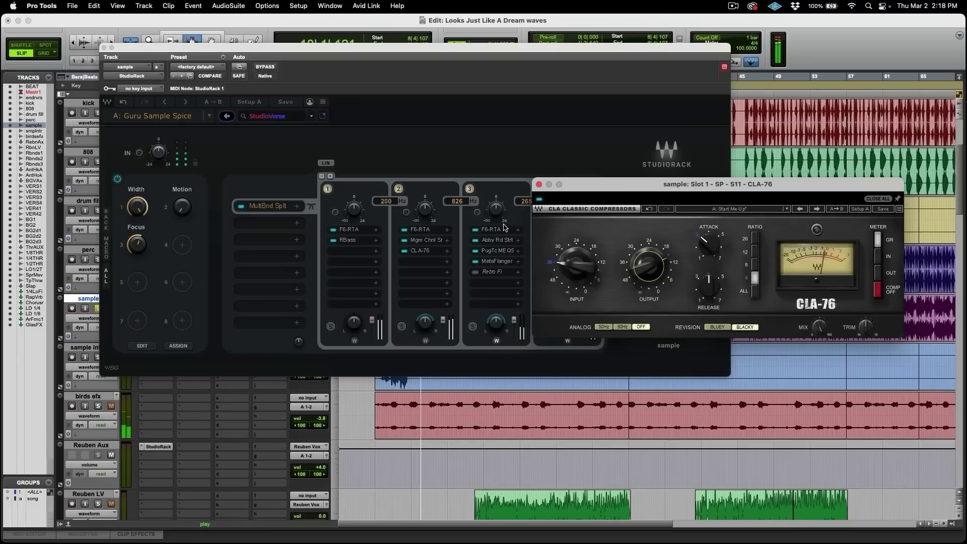
{"action": "left_click", "coordinate": [402, 331]}
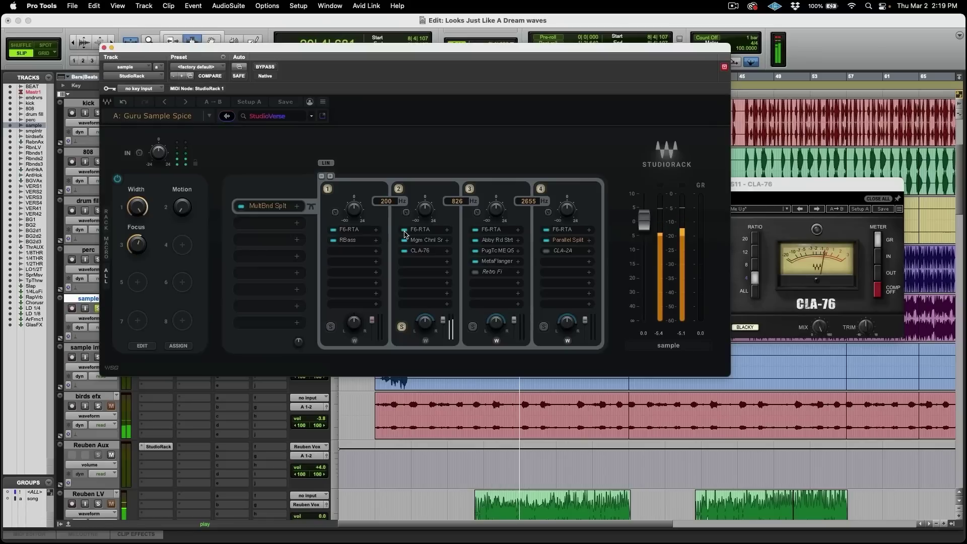
{"action": "left_click", "coordinate": [402, 326]}
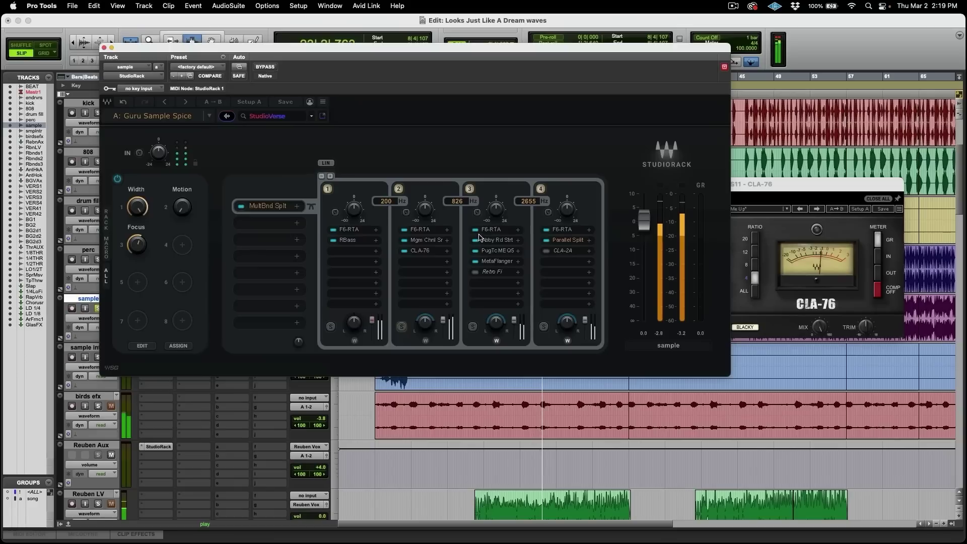
Step: Solo split band 3 and boost point 5 of its F6-RTA by 6.7 dB at 1405 Hz with a Q of 0.5
{"action": "left_click", "coordinate": [472, 326]}
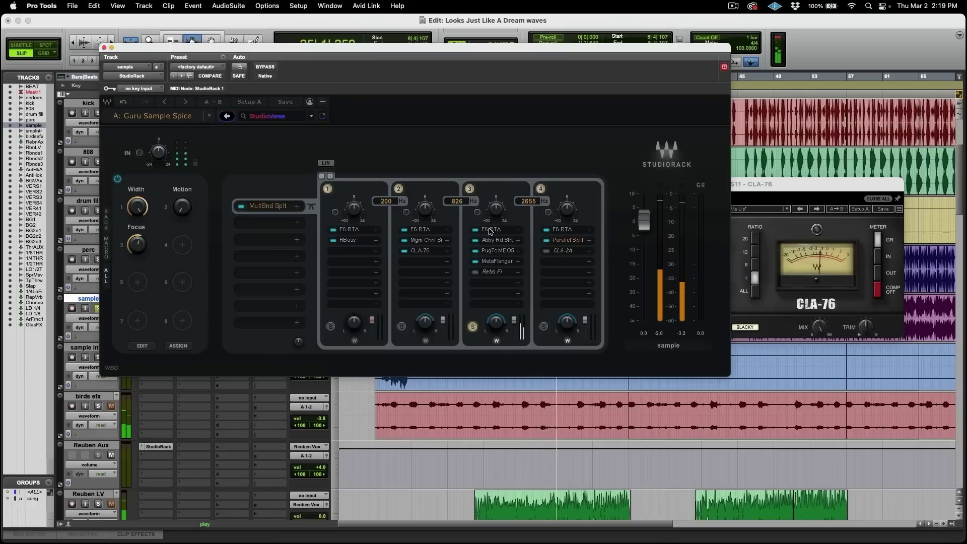
{"action": "left_click", "coordinate": [488, 229]}
{"action": "left_click_drag", "start_coordinate": [475, 107], "coordinate": [815, 50]}
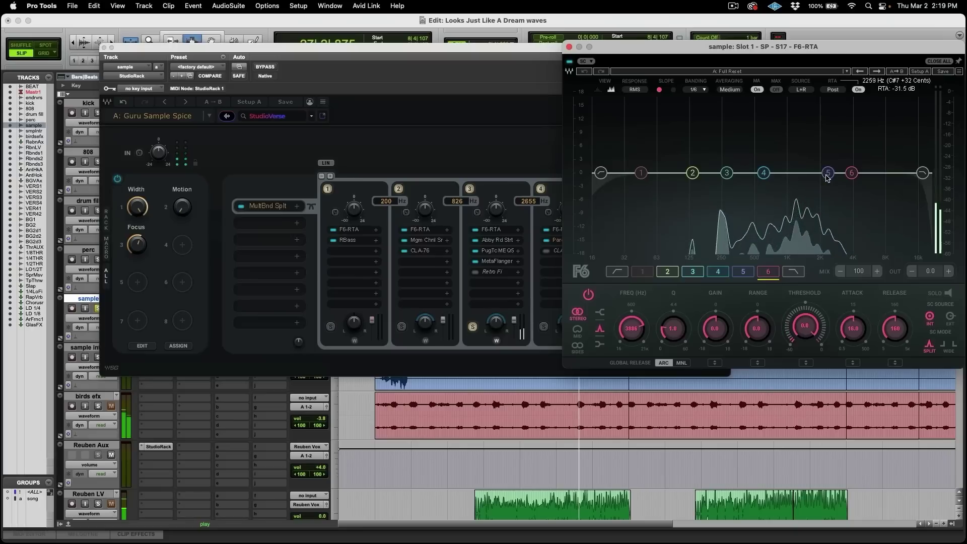
{"action": "left_click_drag", "start_coordinate": [827, 173], "coordinate": [804, 144]}
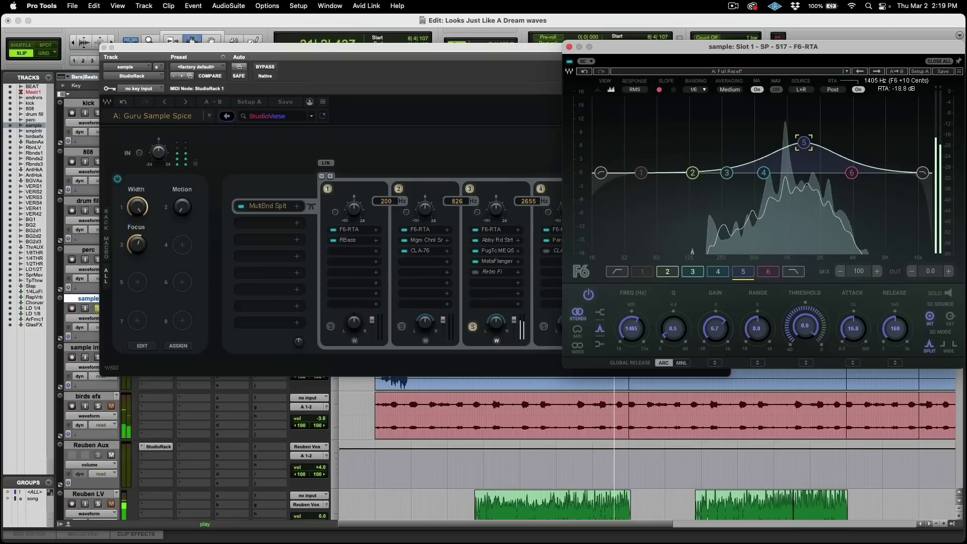
Step: Open the Abbey Road Saturator in split band 3 and bypass it
{"action": "left_click", "coordinate": [493, 242]}
{"action": "left_click", "coordinate": [493, 240]}
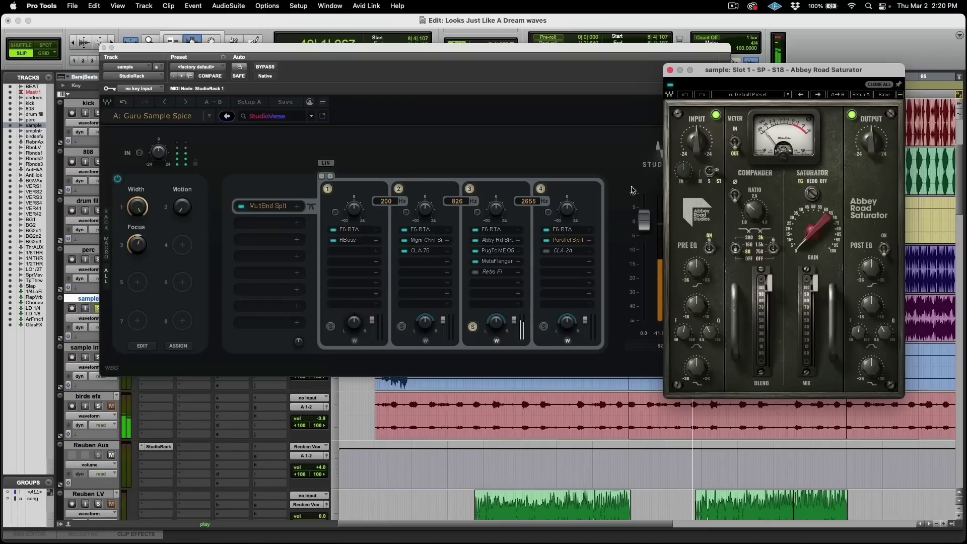
{"action": "left_click", "coordinate": [475, 240]}
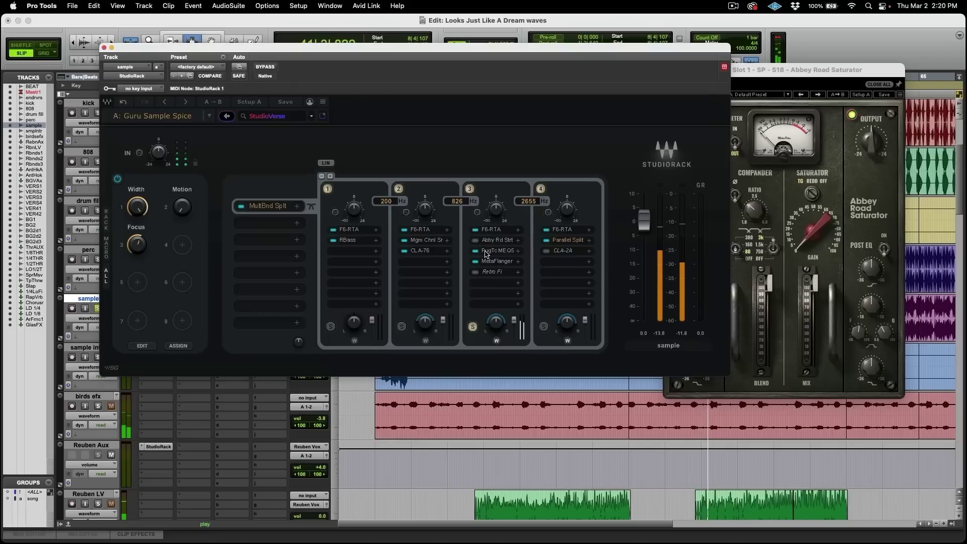
Step: In split band 3's PuigTec MEQ5, set the low peak boost to 6.2, raise the high peak boost, and change the high peak frequency
{"action": "left_click", "coordinate": [492, 251]}
{"action": "left_click_drag", "start_coordinate": [458, 218], "coordinate": [730, 54]}
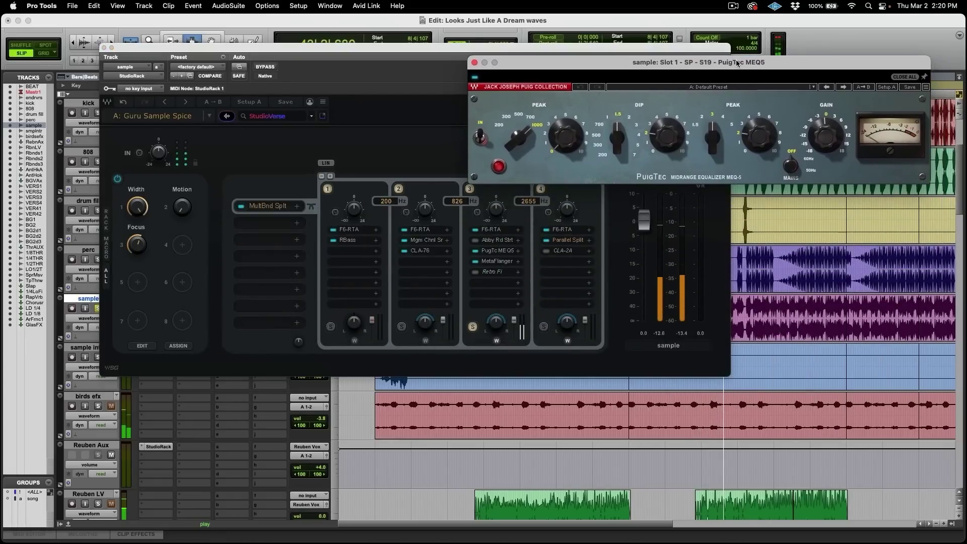
{"action": "left_click_drag", "start_coordinate": [673, 139], "coordinate": [667, 139]}
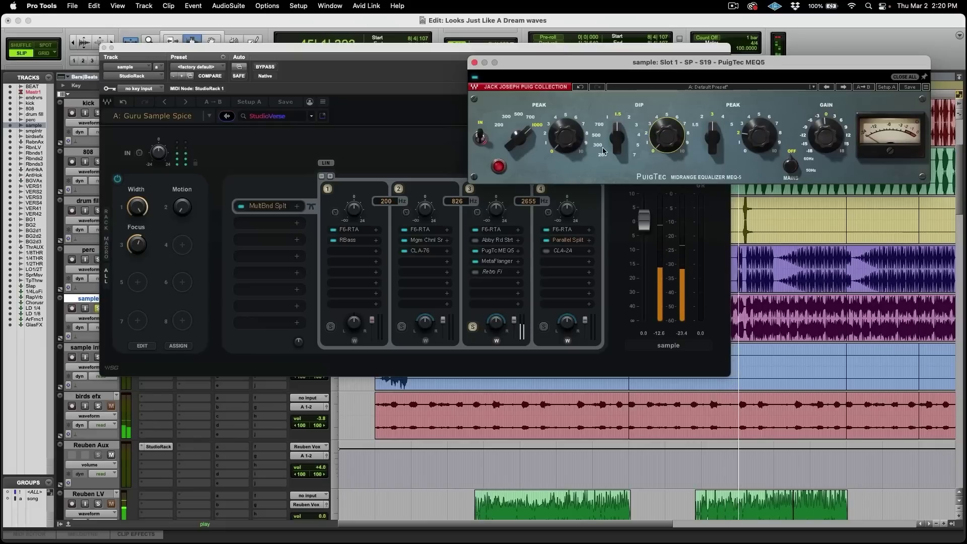
{"action": "mouse_move", "coordinate": [565, 134]}
{"action": "left_mouse_down"}
{"action": "mouse_move", "coordinate": [566, 112]}
{"action": "mouse_move", "coordinate": [566, 140]}
{"action": "mouse_move", "coordinate": [567, 121]}
{"action": "left_mouse_up"}
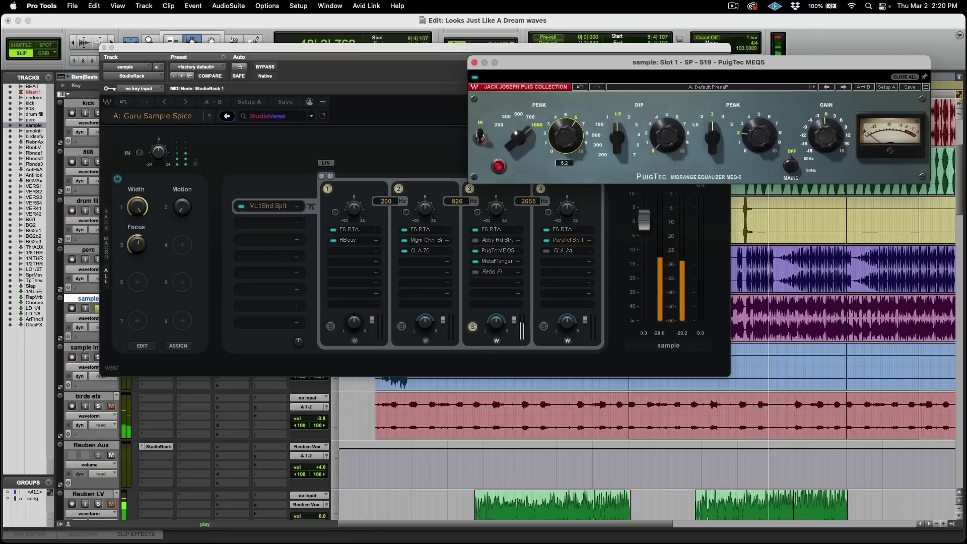
{"action": "left_click_drag", "start_coordinate": [759, 137], "coordinate": [711, 141]}
{"action": "left_click", "coordinate": [712, 138]}
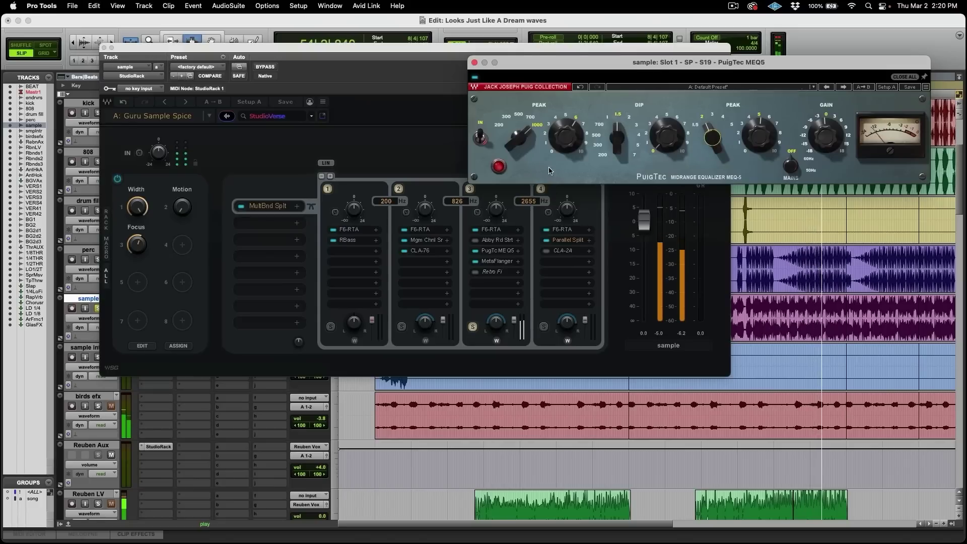
{"action": "left_click", "coordinate": [477, 254]}
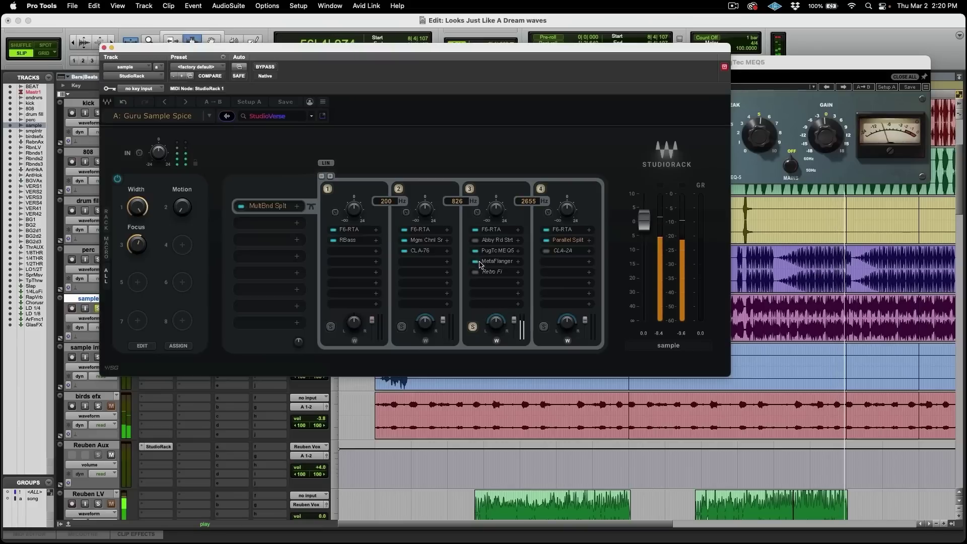
Step: Compare split band 3's MetaFlanger bypassed and active, leave it enabled, and unsolo the band before stopping playback
{"action": "left_click", "coordinate": [476, 262]}
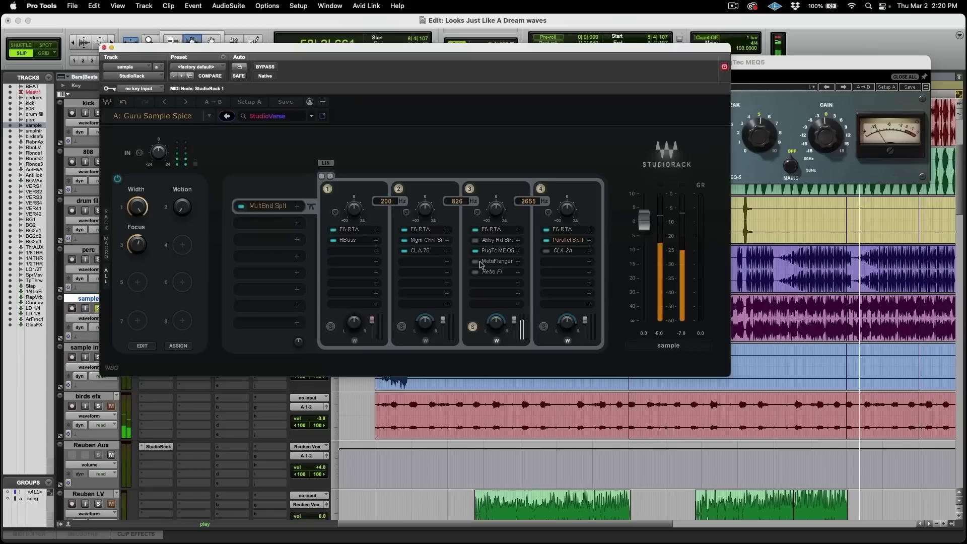
{"action": "left_click", "coordinate": [495, 262]}
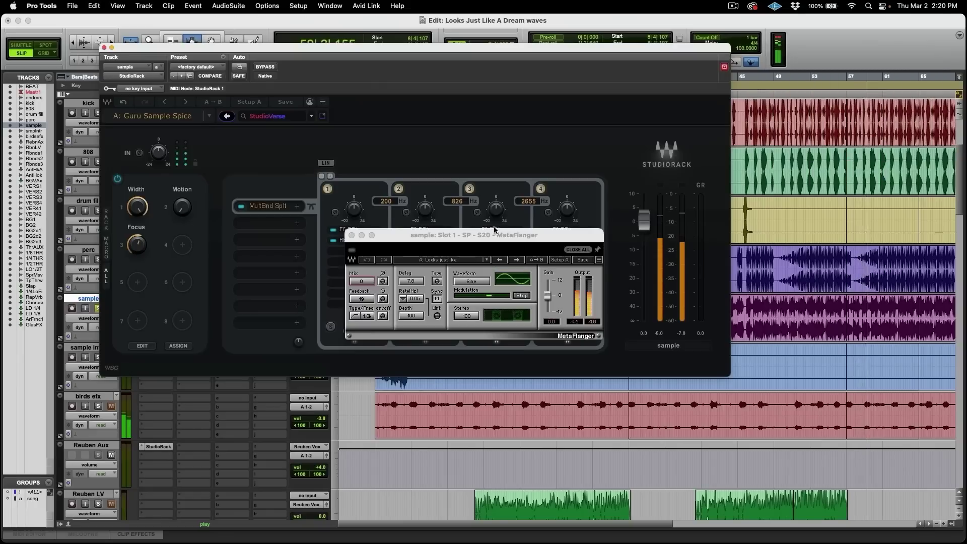
{"action": "left_click_drag", "start_coordinate": [495, 236], "coordinate": [770, 140]}
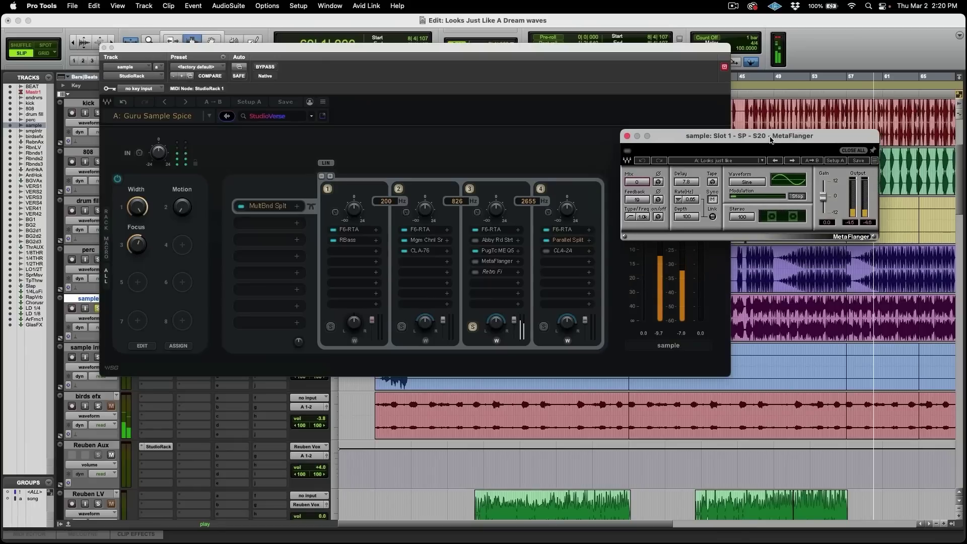
{"action": "left_click", "coordinate": [459, 267]}
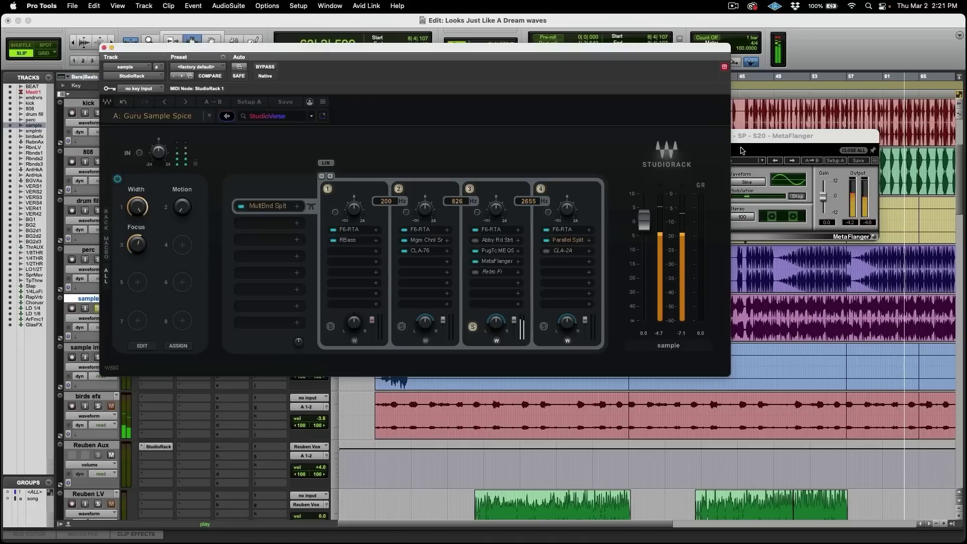
{"action": "left_click_drag", "start_coordinate": [745, 139], "coordinate": [762, 123]}
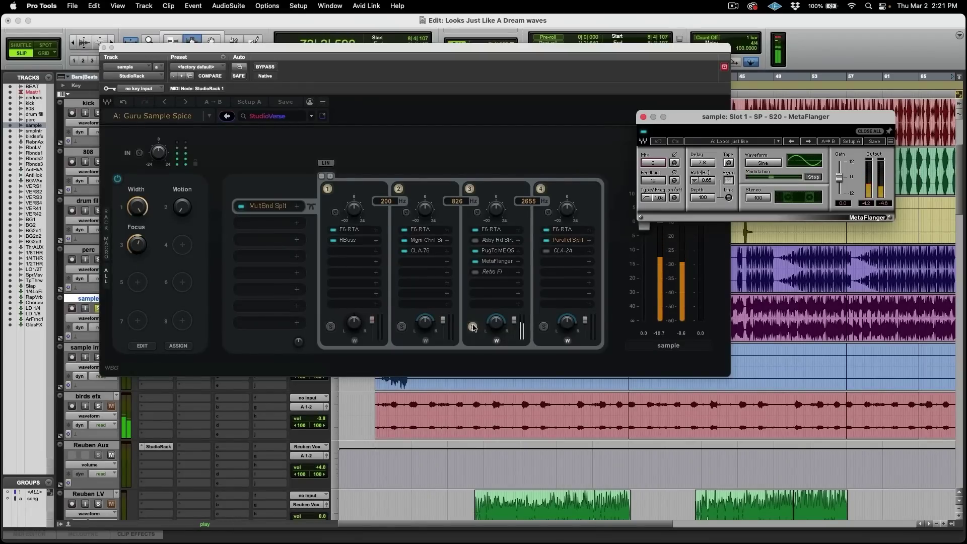
{"action": "left_click", "coordinate": [472, 326]}
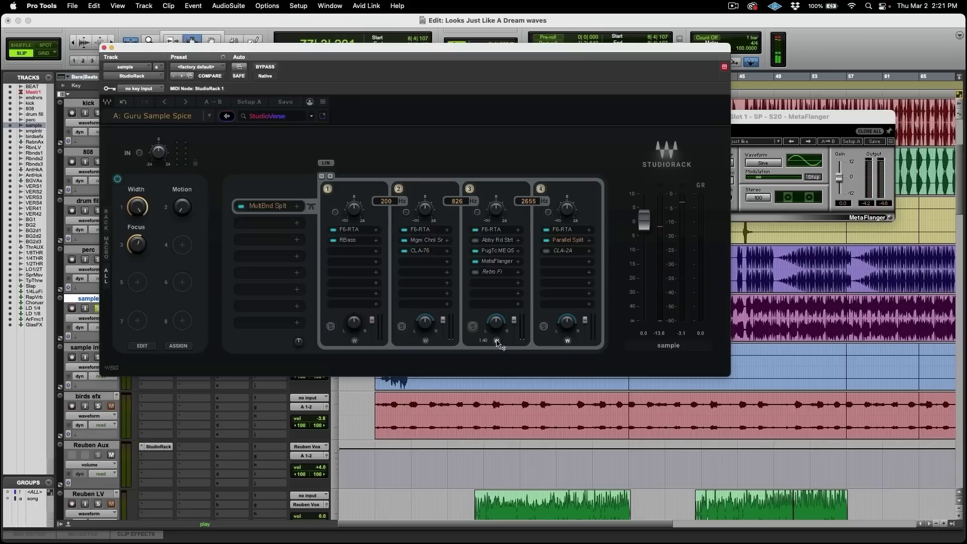
{"action": "key", "text": "space"}
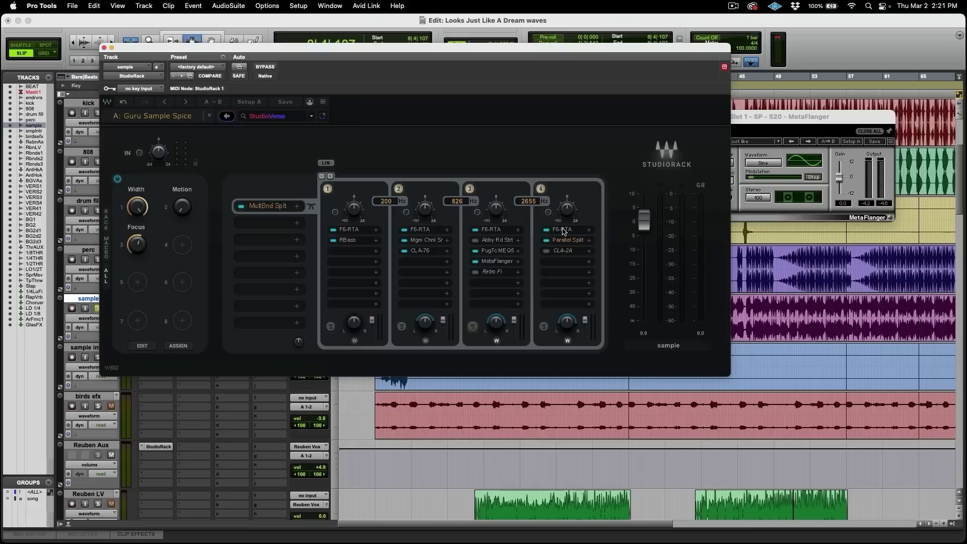
Step: Restart playback and boost the point 6 high shelf of split band 4's F6-RTA by 6.8 dB at 2721 Hz
{"action": "key", "text": "space"}
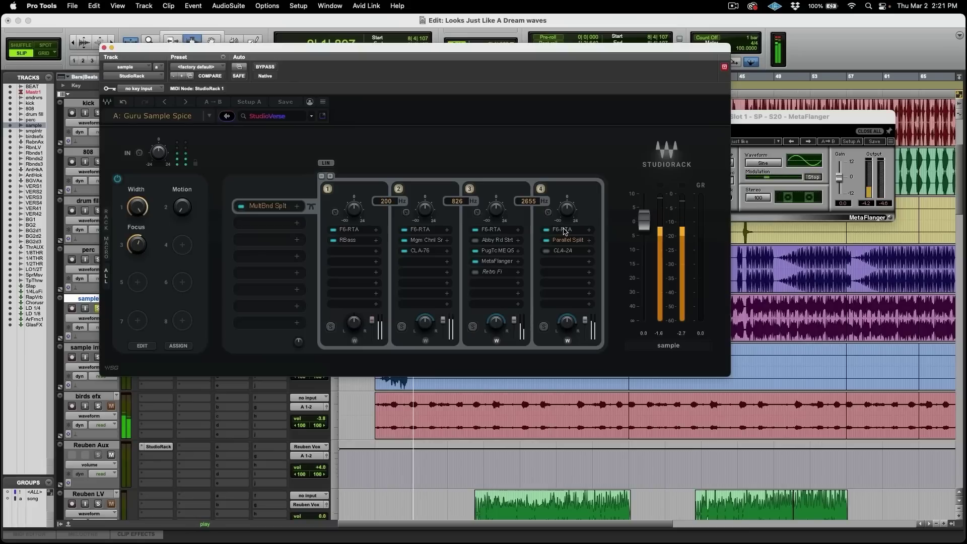
{"action": "left_click", "coordinate": [563, 231]}
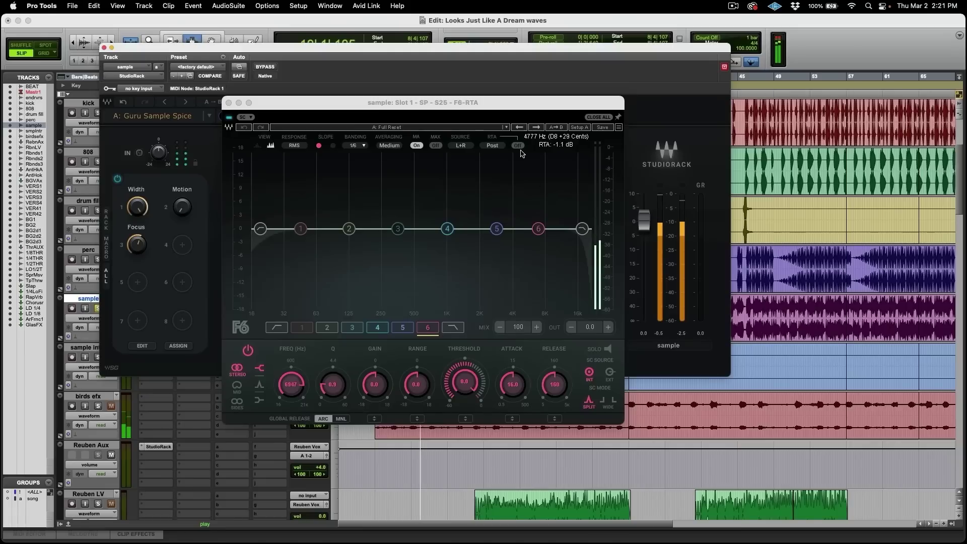
{"action": "left_click_drag", "start_coordinate": [537, 229], "coordinate": [493, 197]}
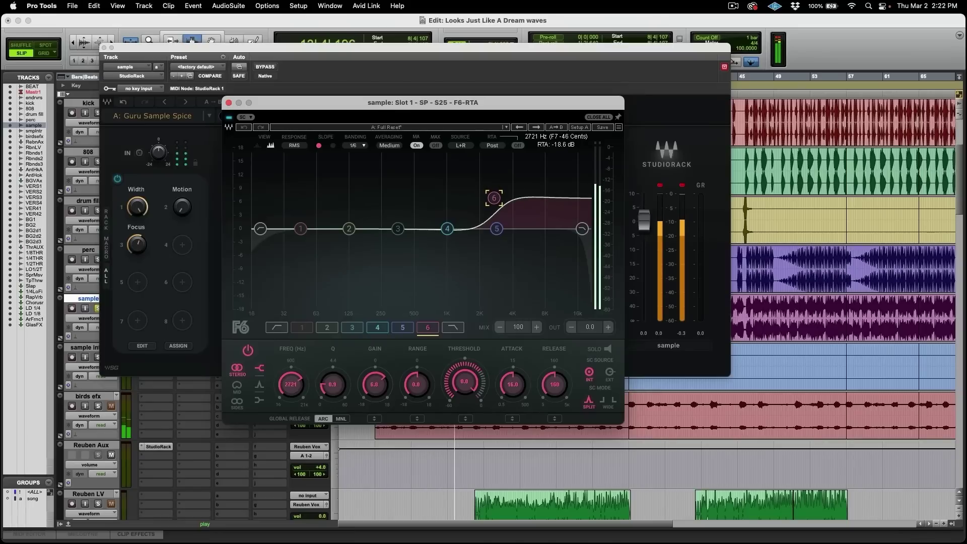
Step: Close the F6-RTA, stop playback, and open split band 4's Parallel Split in a window beside the rack
{"action": "left_click", "coordinate": [228, 102]}
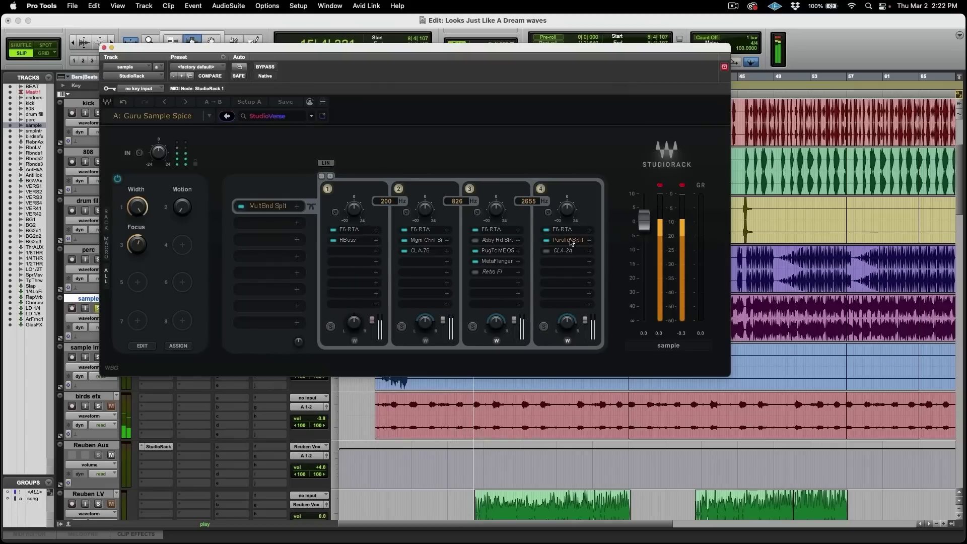
{"action": "key", "text": "space"}
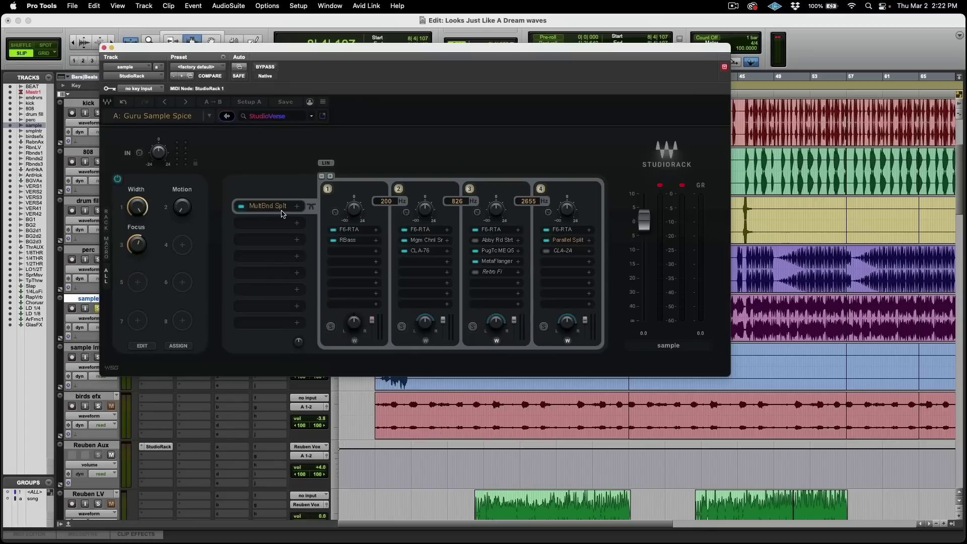
{"action": "left_click", "coordinate": [567, 241]}
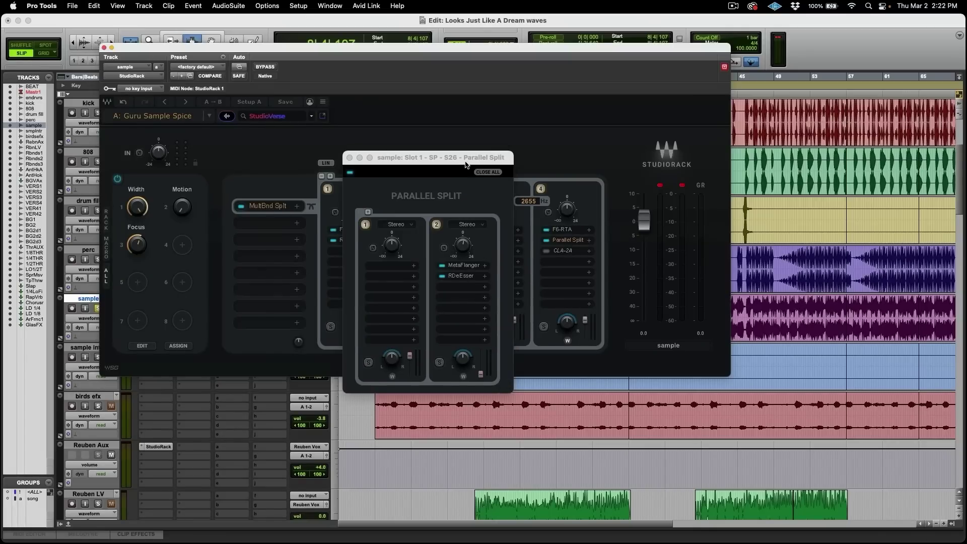
{"action": "left_click_drag", "start_coordinate": [466, 160], "coordinate": [820, 150]}
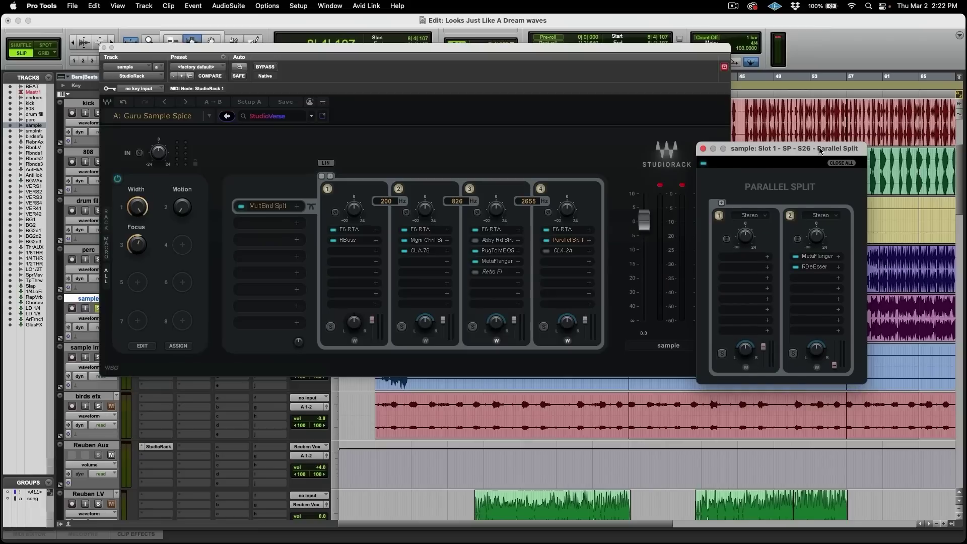
Step: Inspect the RDeEsser and MetaFlanger settings in the second chain of the Parallel Split, and close the plugin window
{"action": "left_click", "coordinate": [817, 266]}
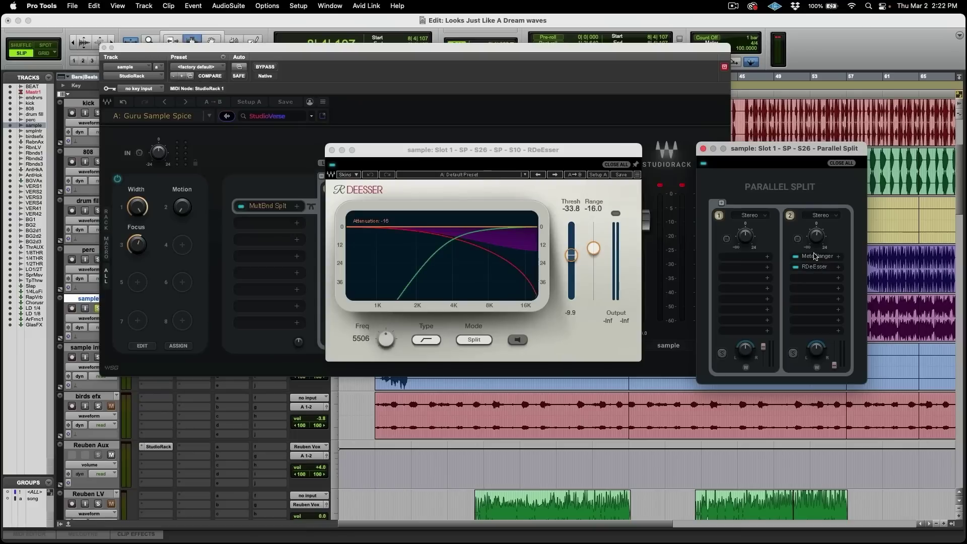
{"action": "left_click", "coordinate": [812, 258]}
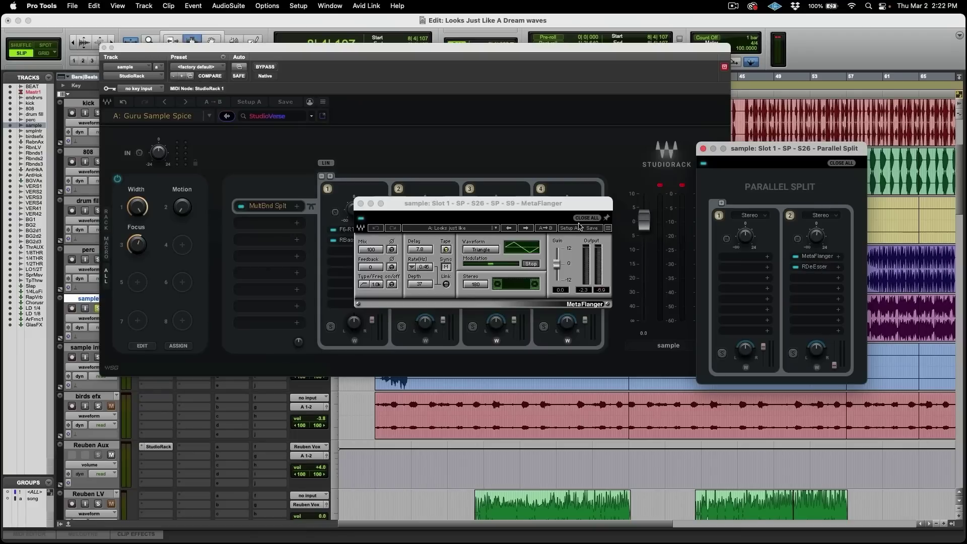
{"action": "left_click_drag", "start_coordinate": [477, 202], "coordinate": [747, 268]}
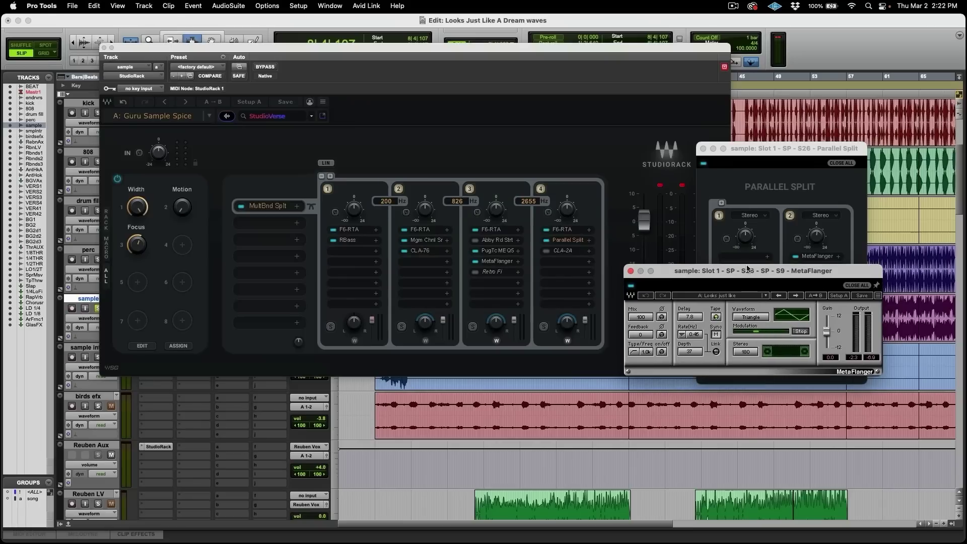
{"action": "left_click", "coordinate": [630, 271]}
Step: Play the track while checking the macro assignment of the Parallel Split's second chain fader, and stop playback
{"action": "key", "text": "space"}
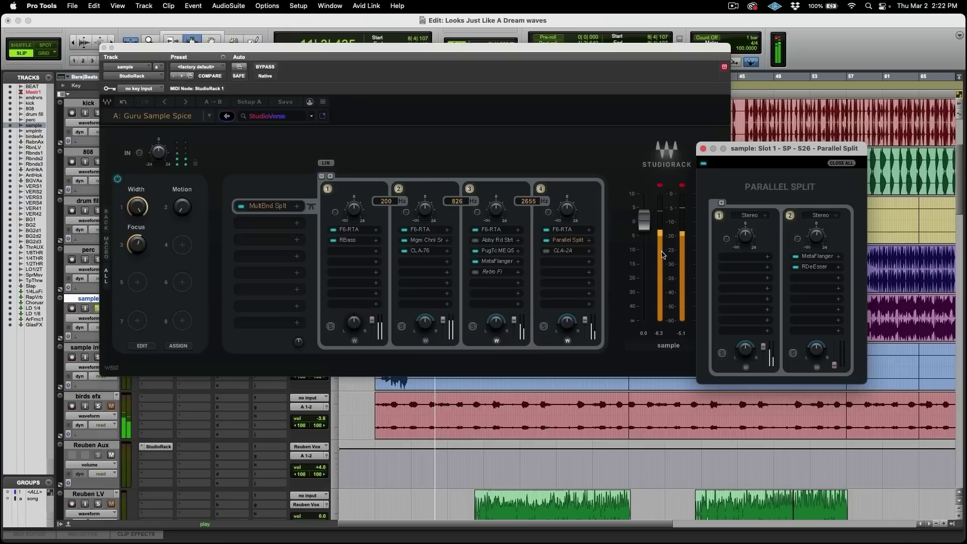
{"action": "mouse_move", "coordinate": [831, 368]}
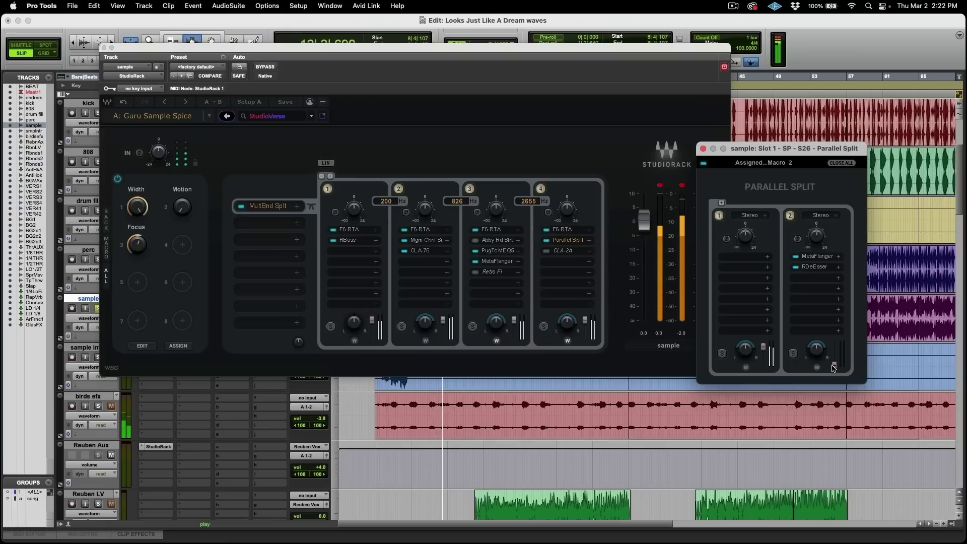
{"action": "key", "text": "space"}
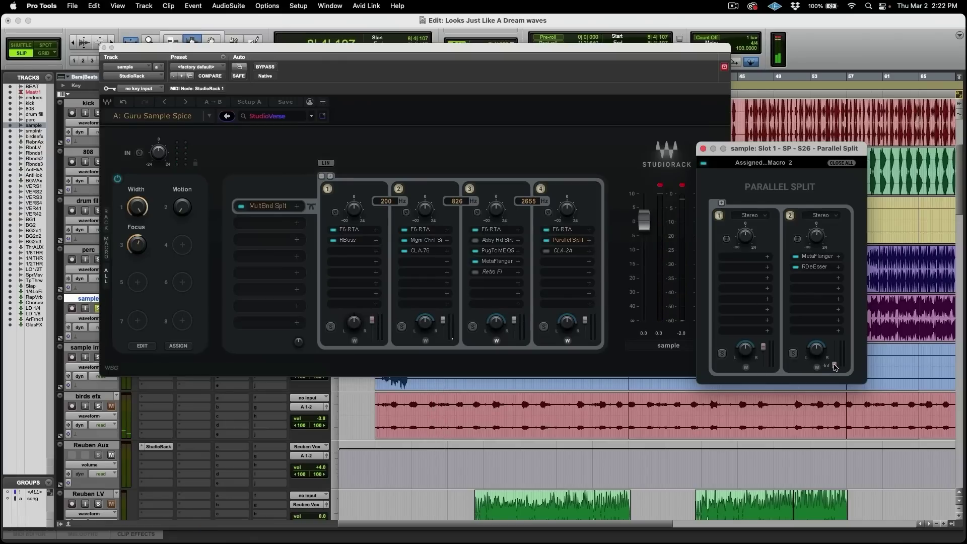